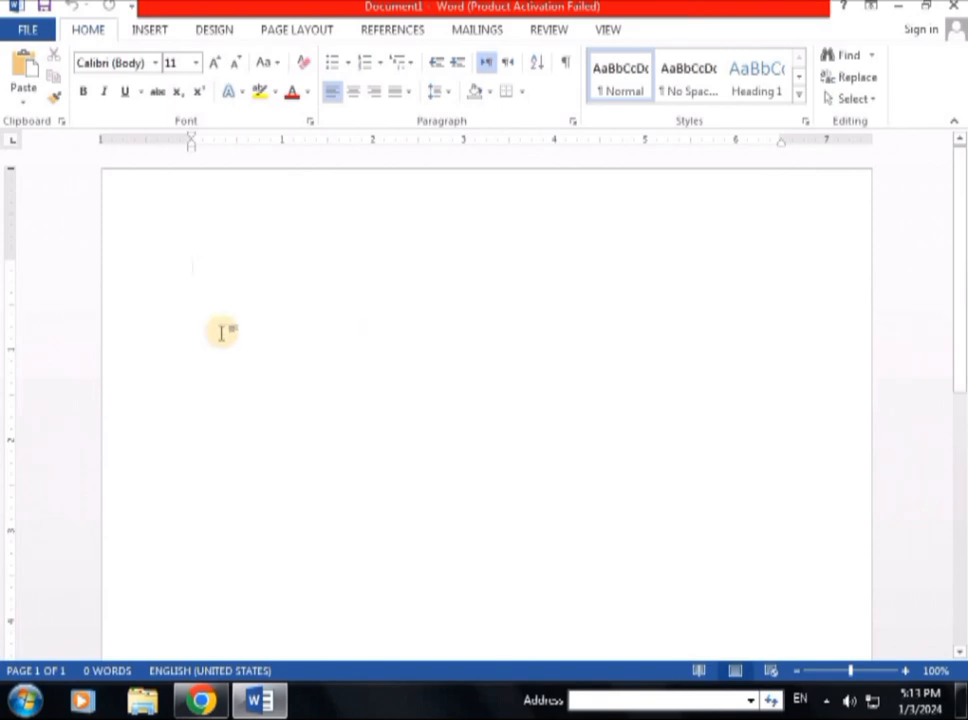
Look through the File, Insert, Design, Page Layout, References, Mailings, Review and View command sets.
left_click(35, 33)
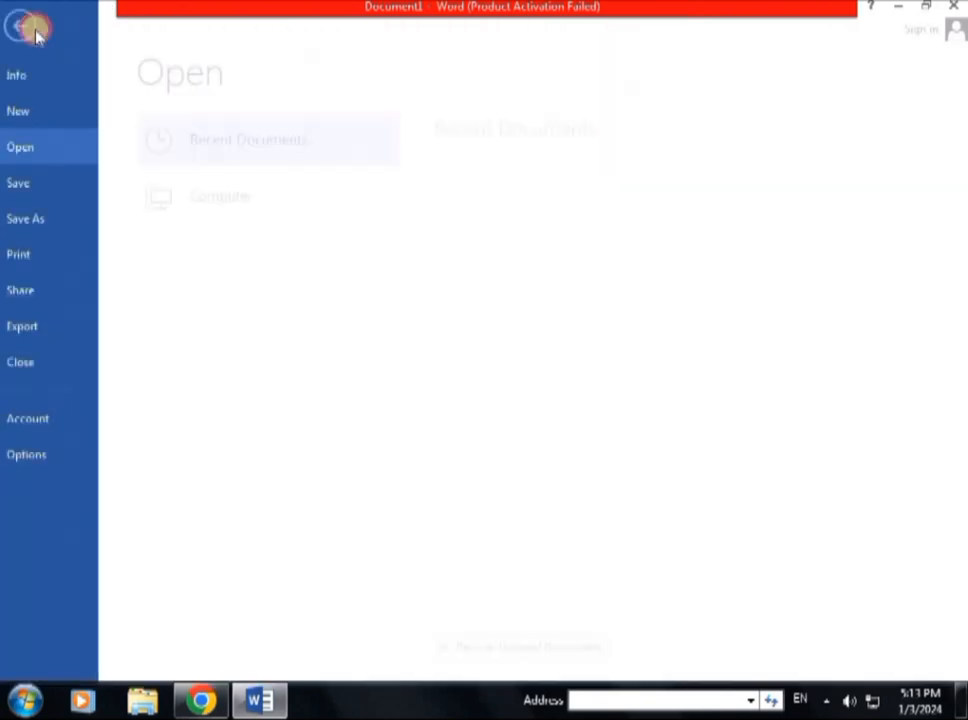
left_click(37, 29)
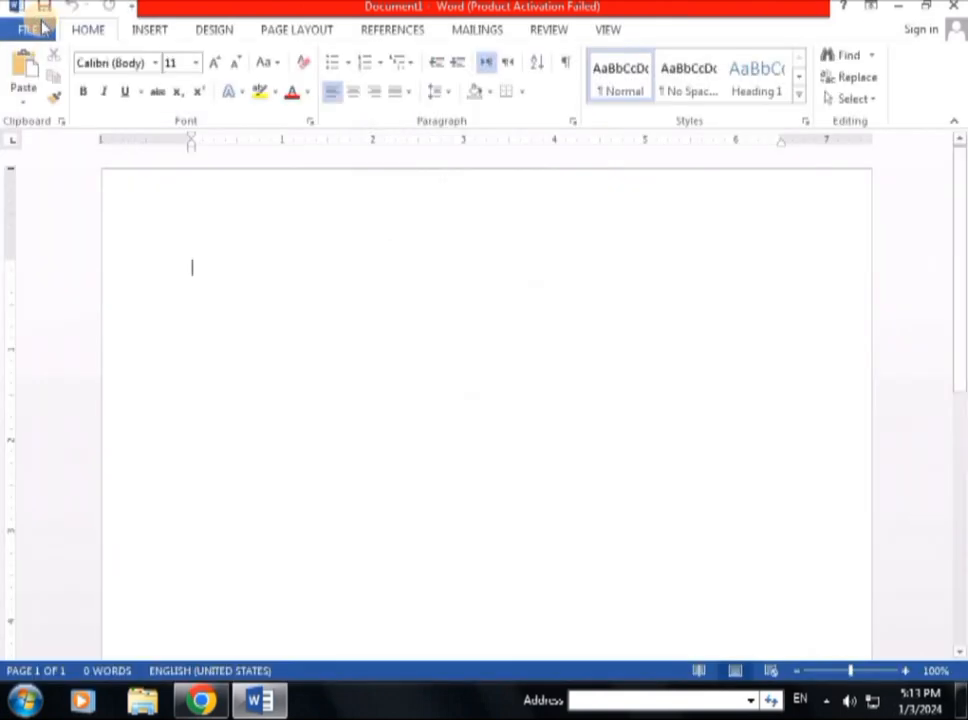
left_click(162, 35)
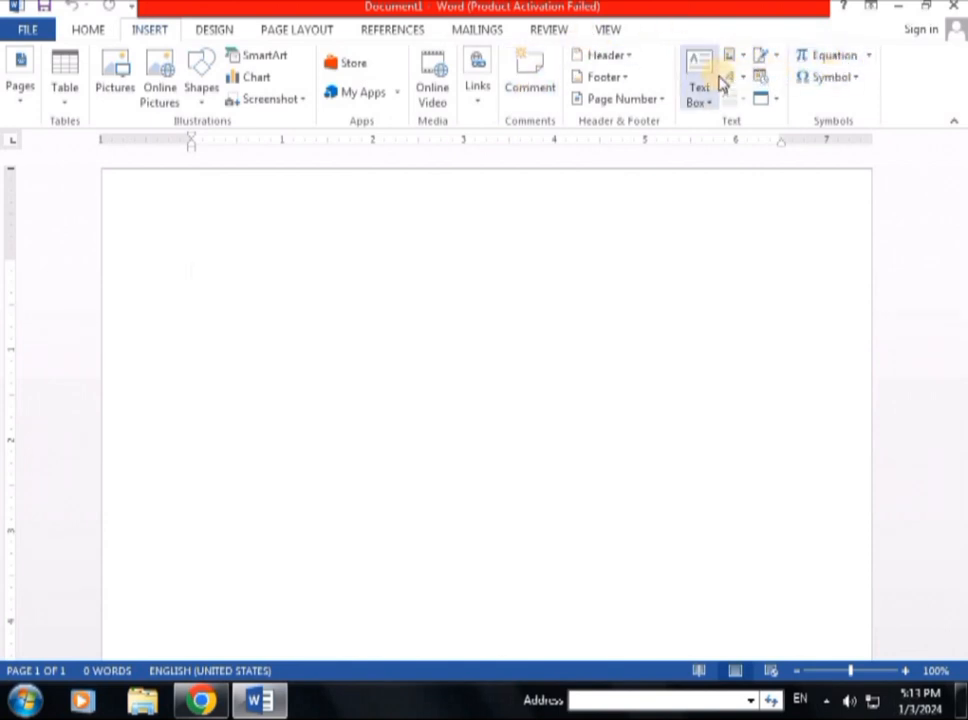
left_click(213, 33)
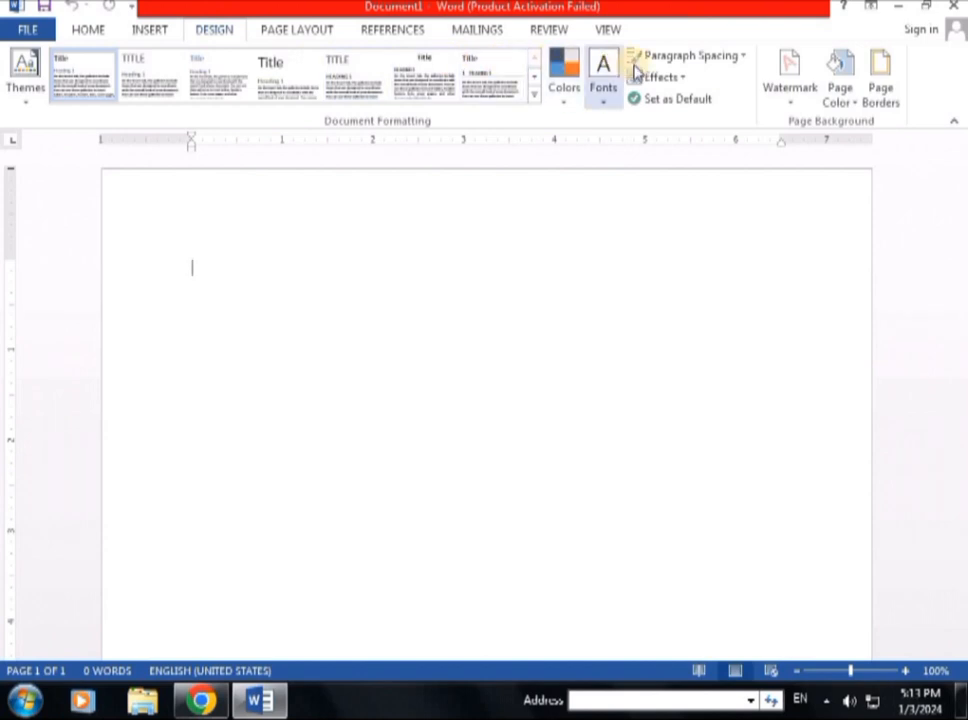
left_click(305, 33)
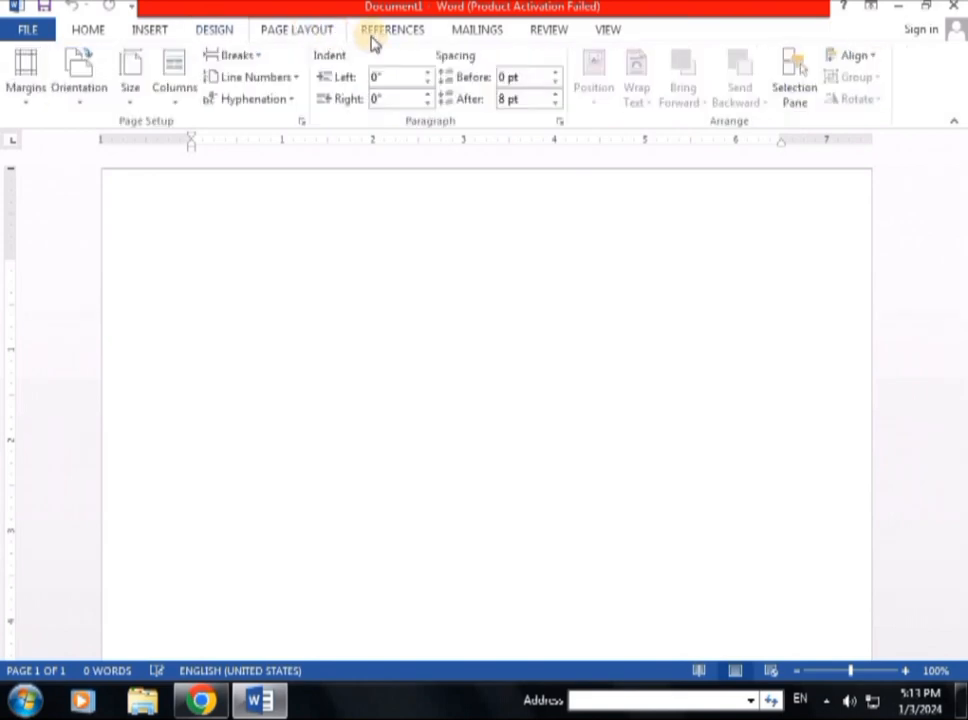
left_click(395, 33)
left_click(462, 31)
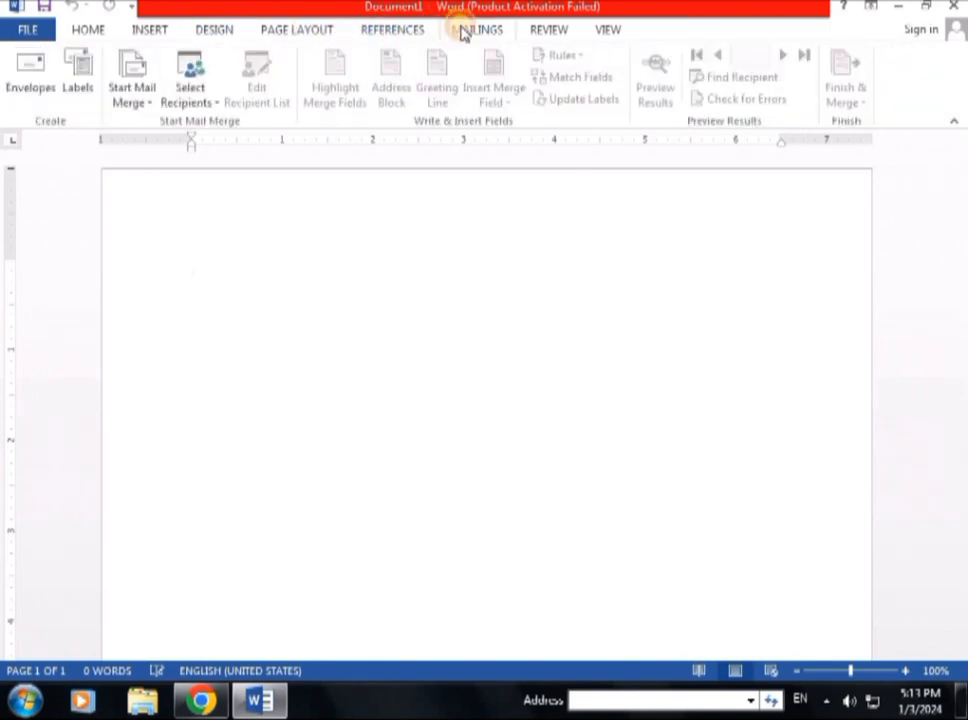
left_click(551, 31)
left_click(608, 31)
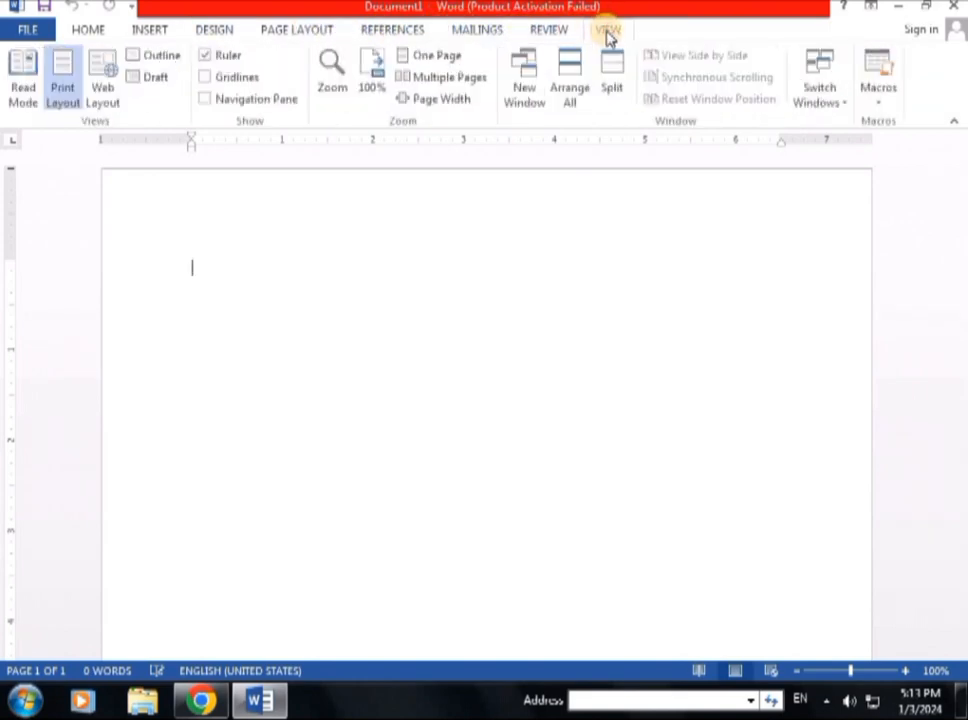
Write a title line reading "Learn With" followed by the presenter's full name and set its font size to 36.
left_click(72, 34)
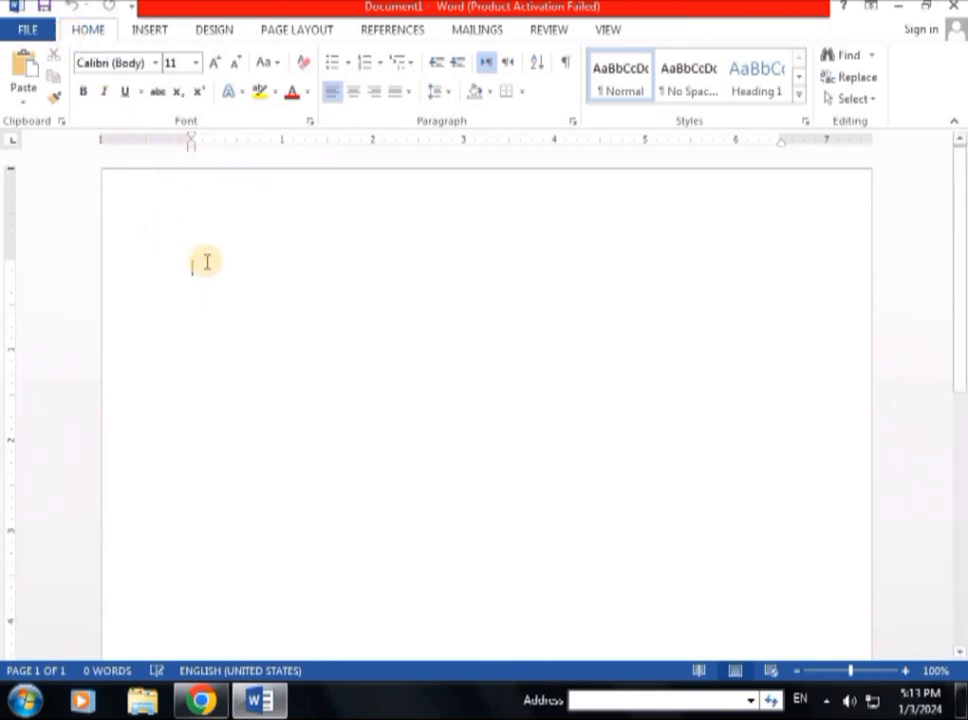
type("Learn With Saqlain Janjua")
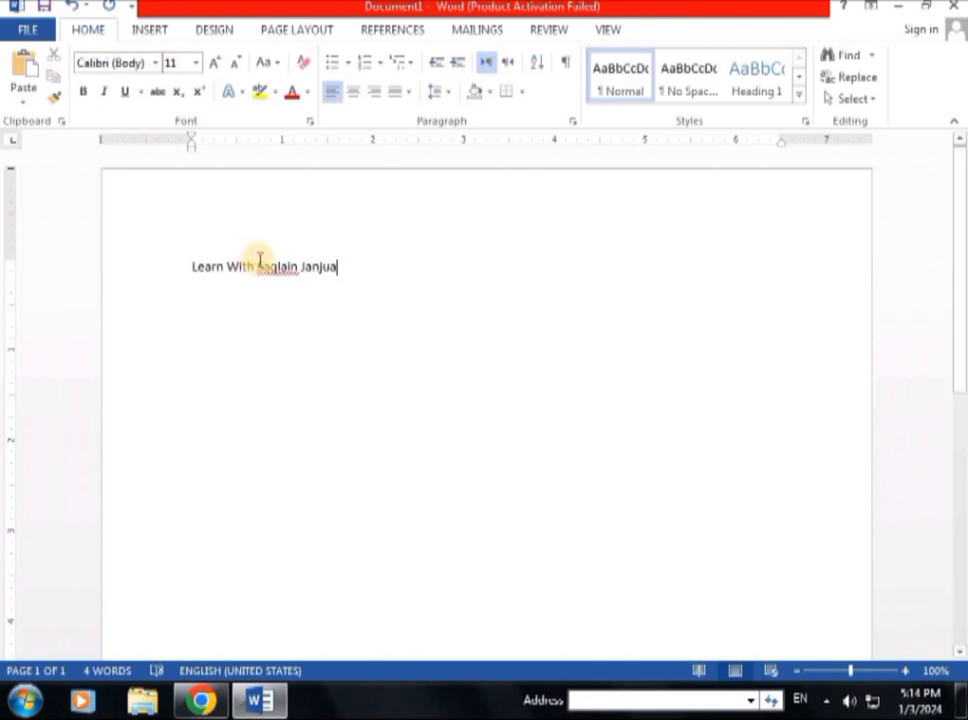
triple_click(190, 266)
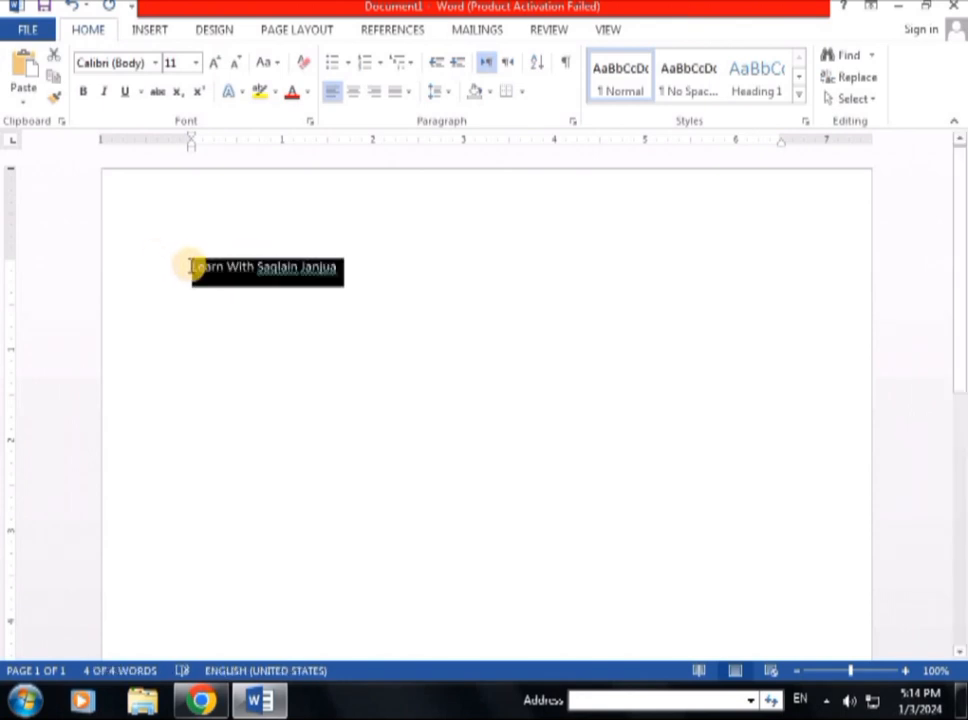
left_click(195, 66)
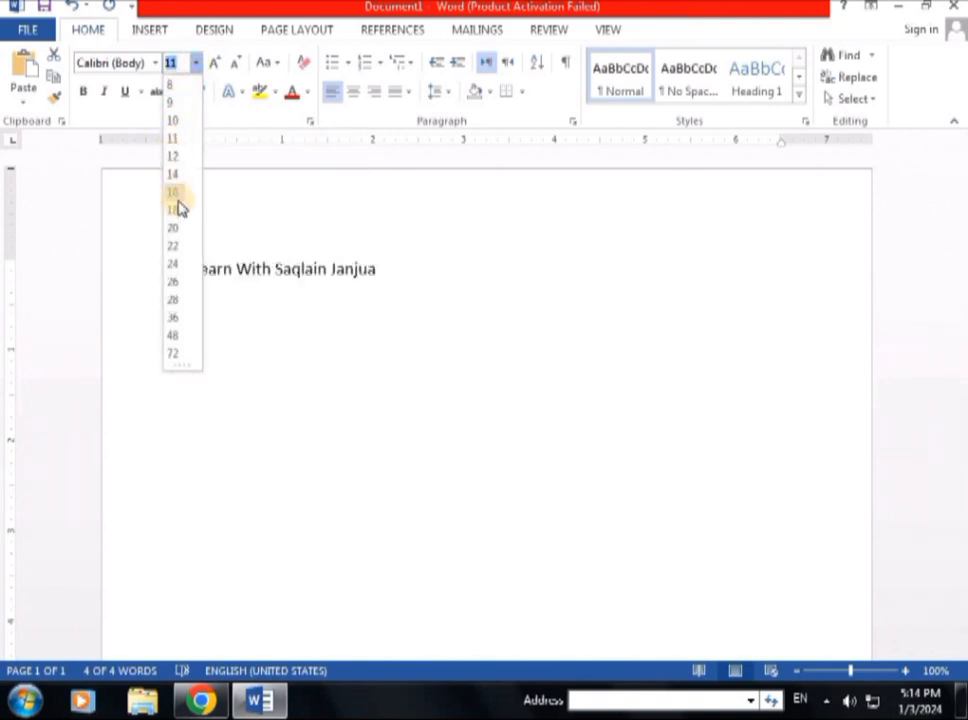
left_click(174, 319)
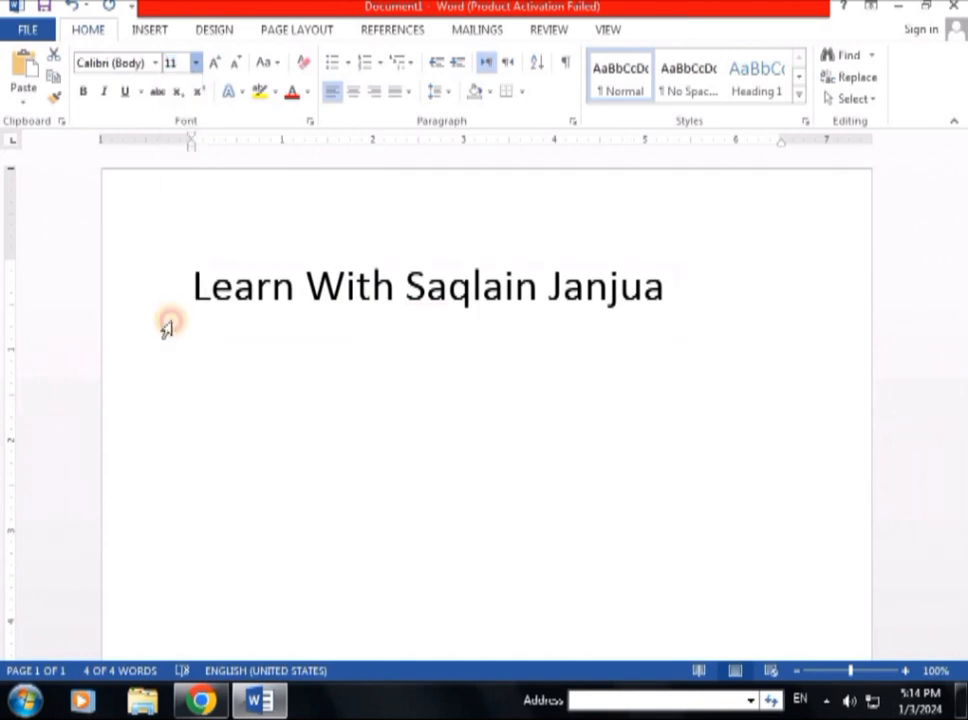
left_click(342, 318)
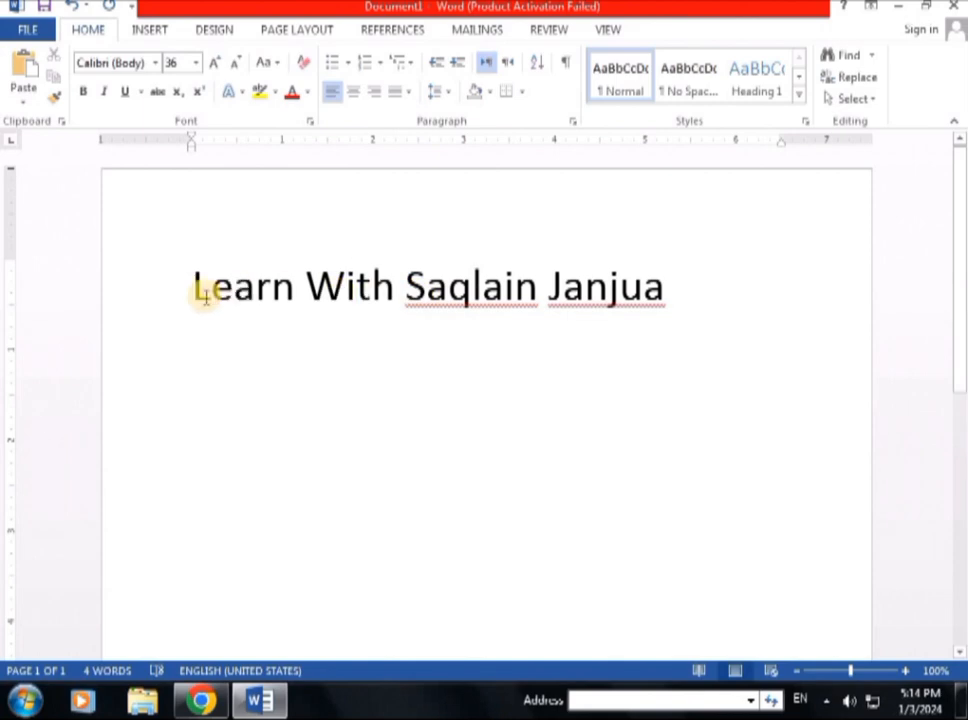
Change the font of the whole title line to Times New Roman.
left_click_drag(193, 288, 627, 281)
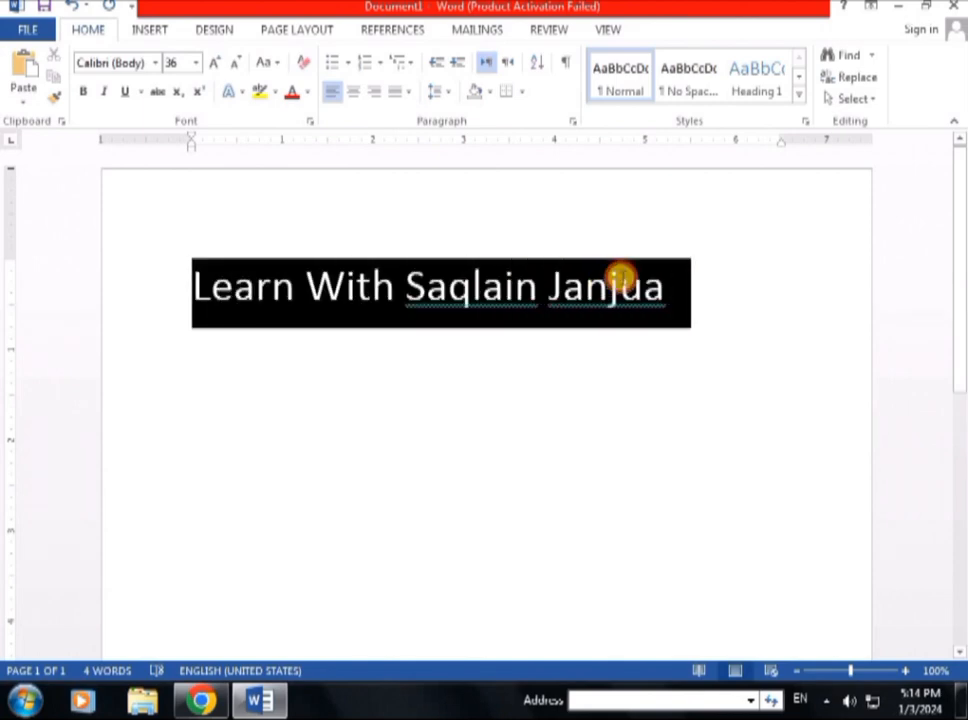
left_click(156, 62)
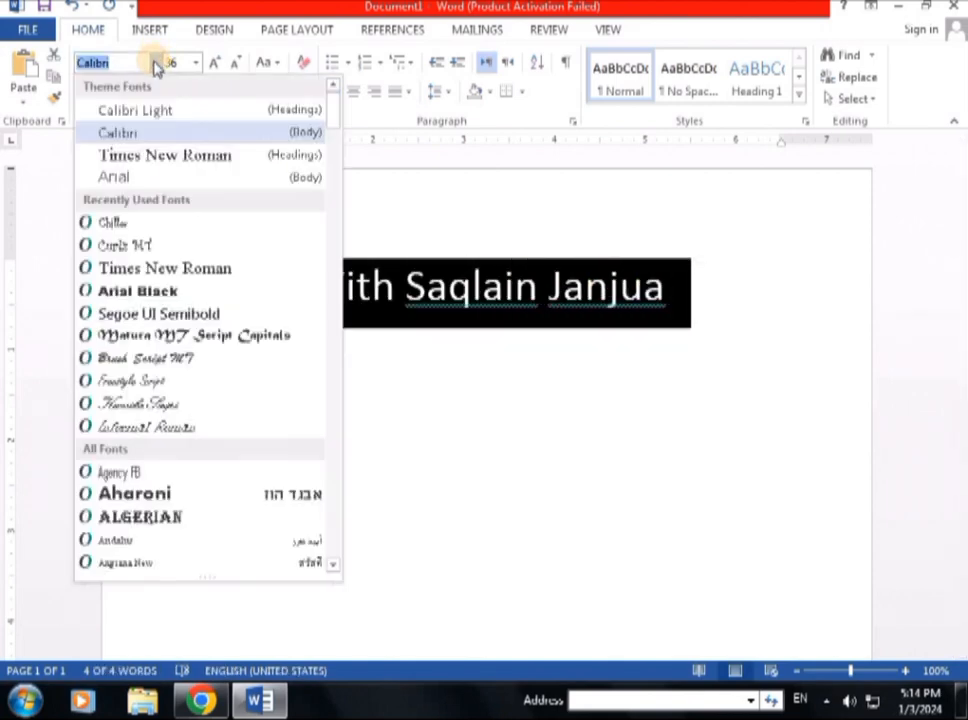
left_click(141, 268)
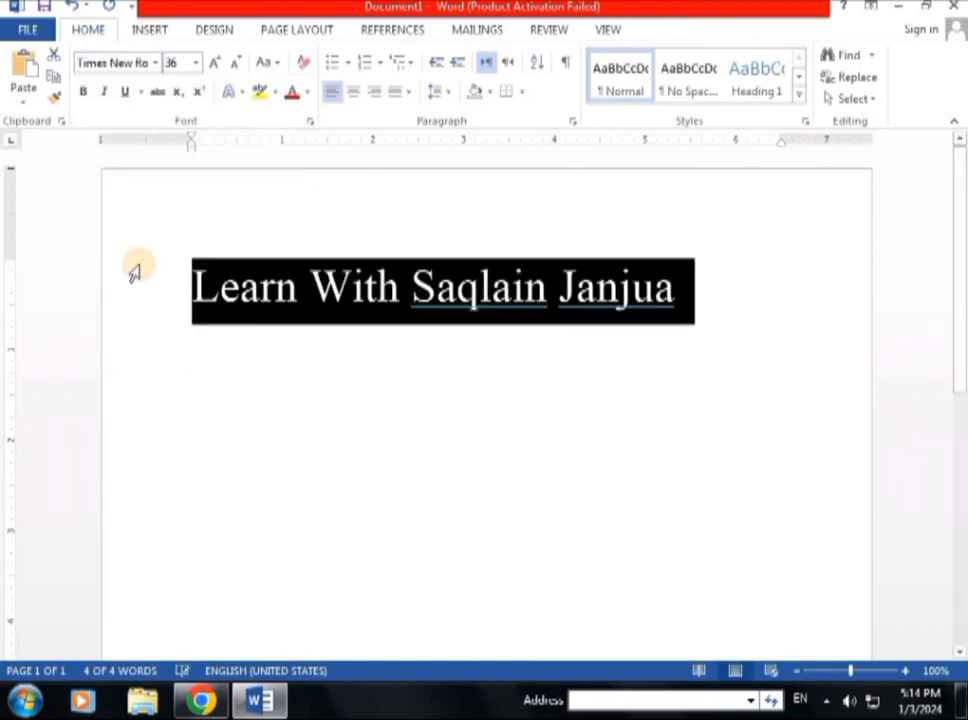
Browse the available fonts with the title line selected and keep Times New Roman.
left_click(156, 63)
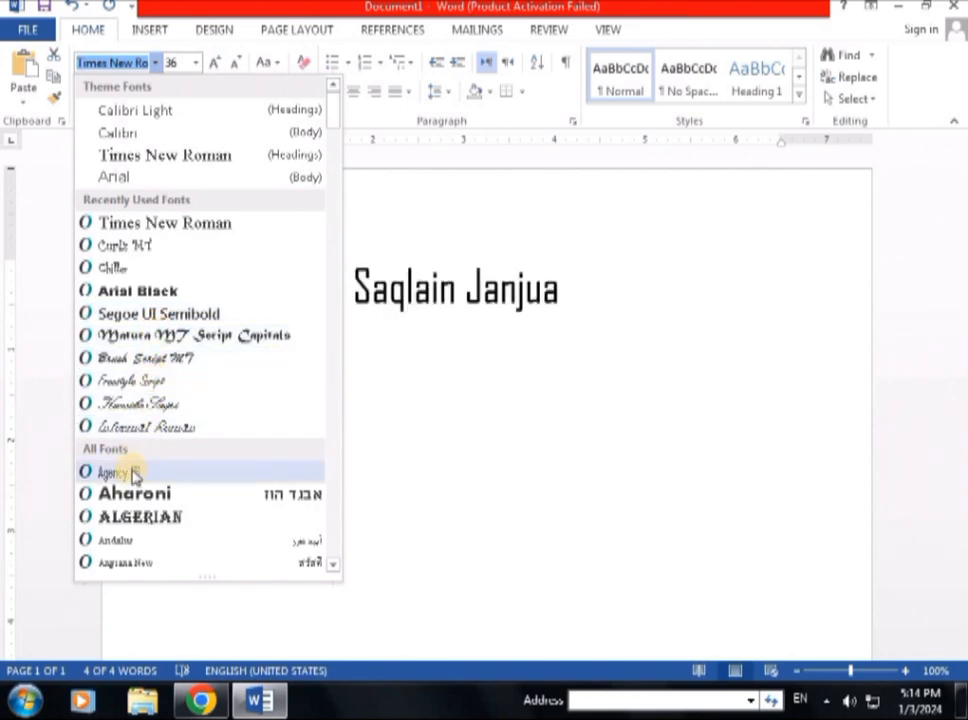
scroll(130, 469, "down", 5)
scroll(133, 474, "down", 10)
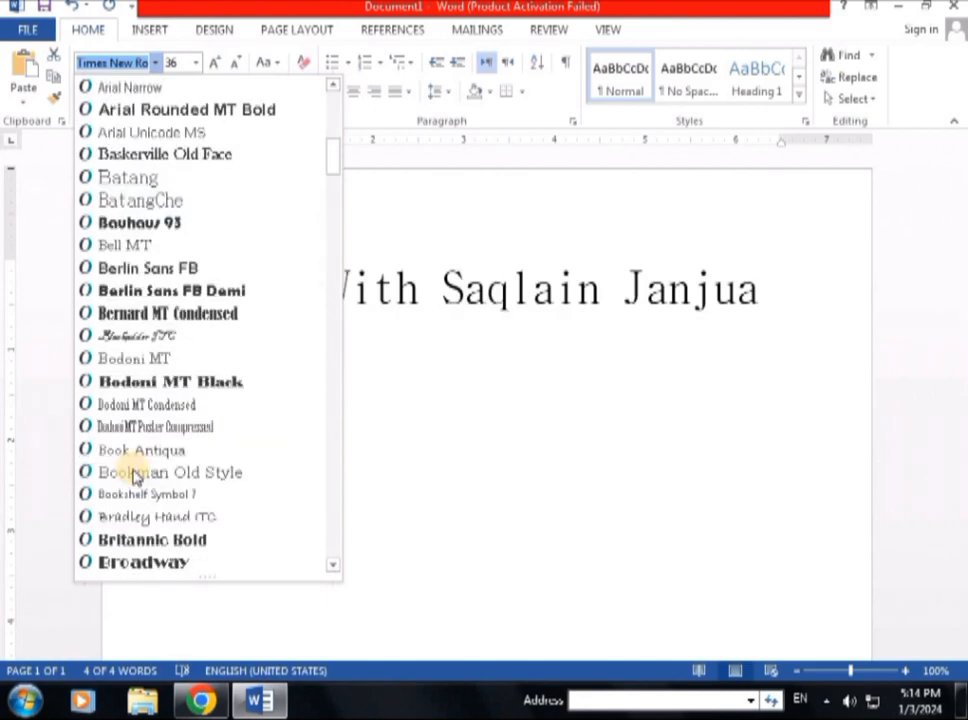
scroll(135, 470, "down", 20)
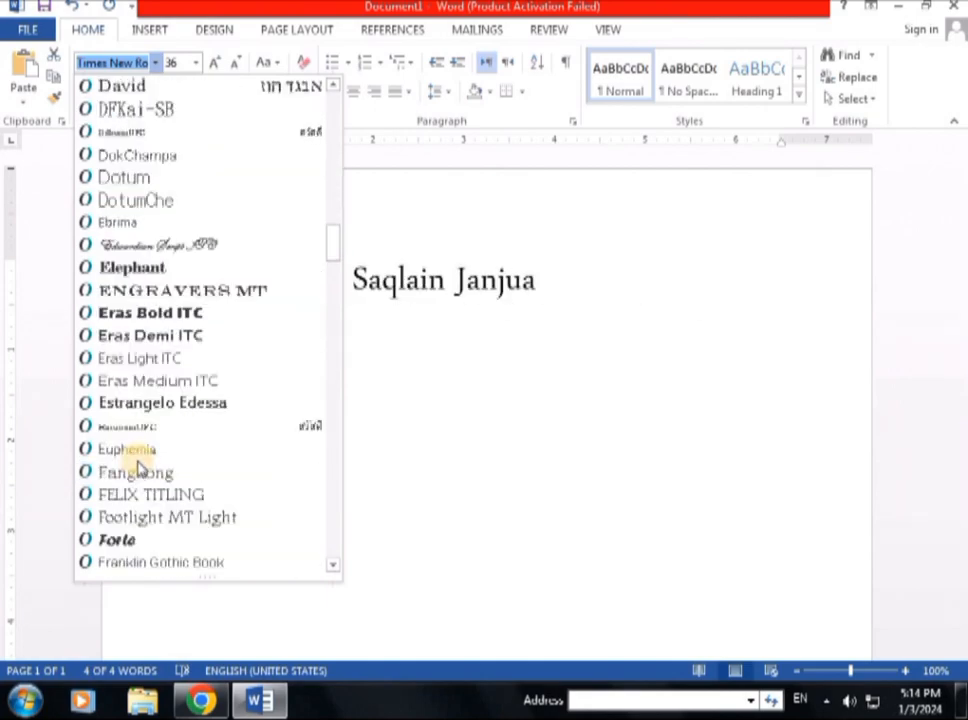
scroll(140, 466, "down", 20)
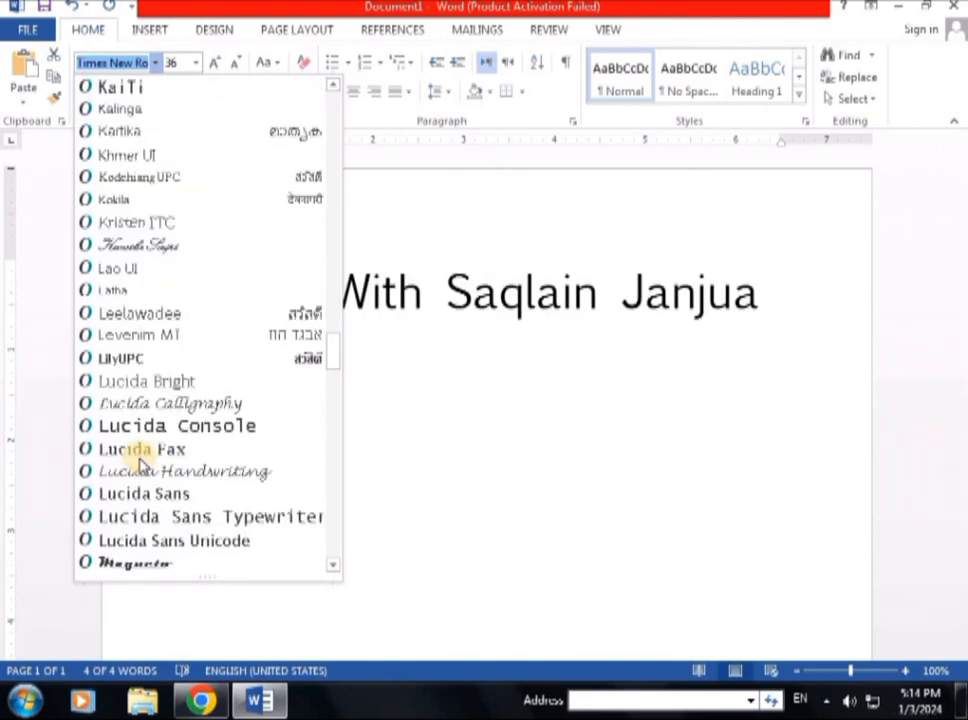
scroll(168, 432, "up", 7)
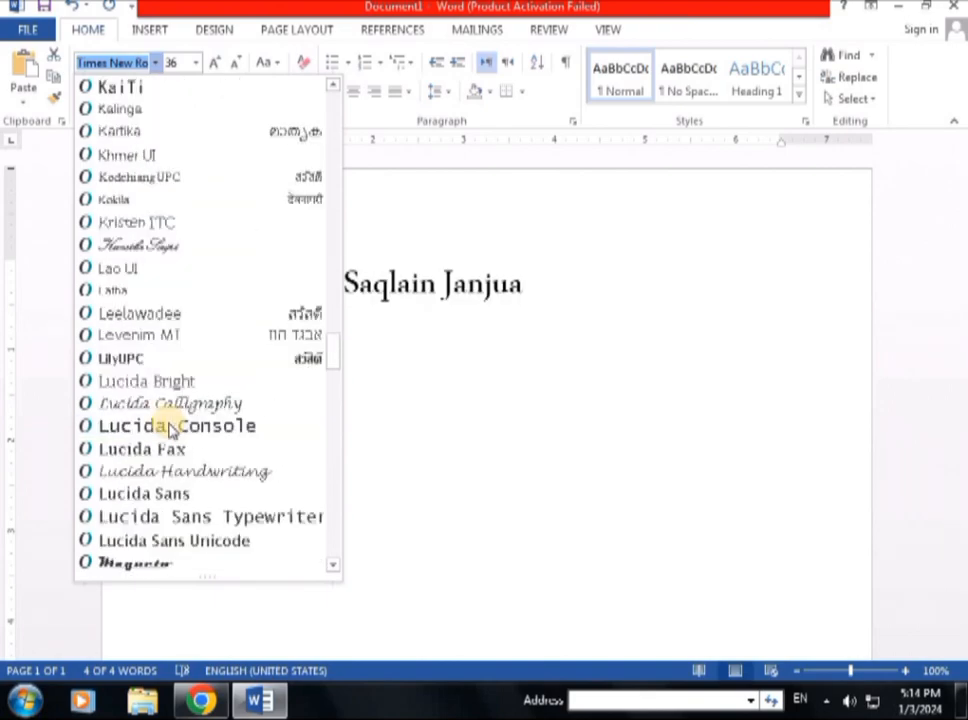
scroll(170, 428, "up", 20)
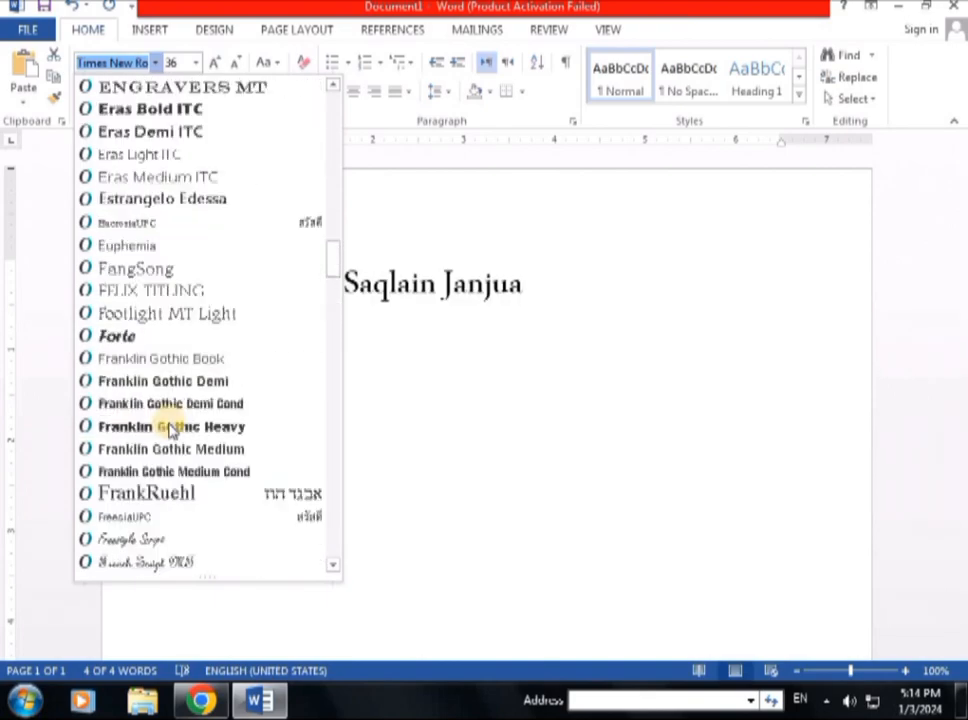
scroll(170, 428, "up", 20)
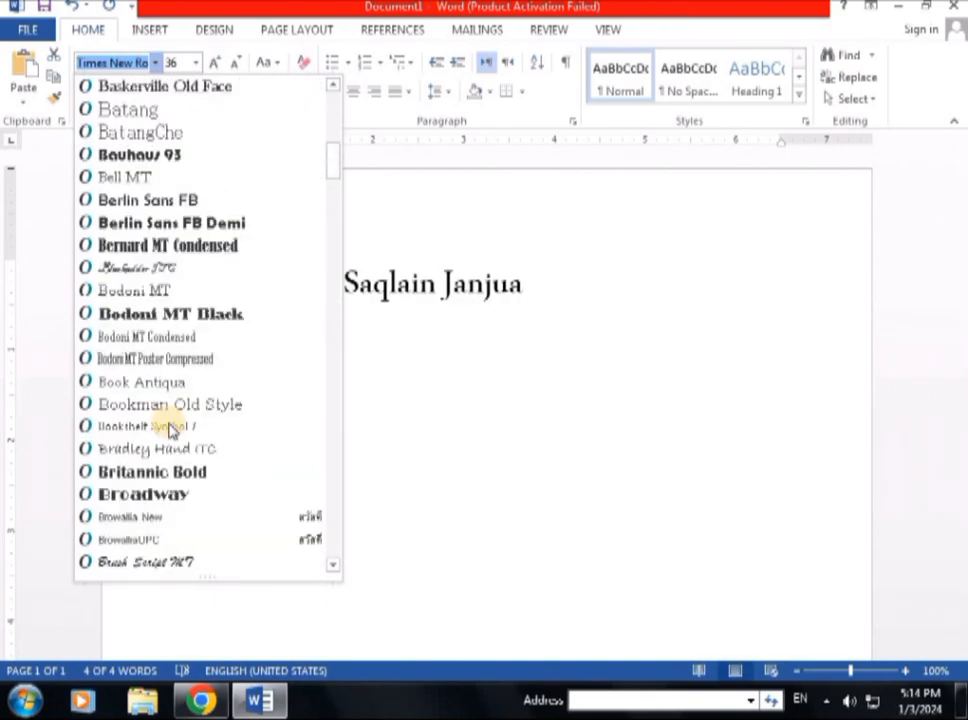
scroll(170, 428, "up", 3)
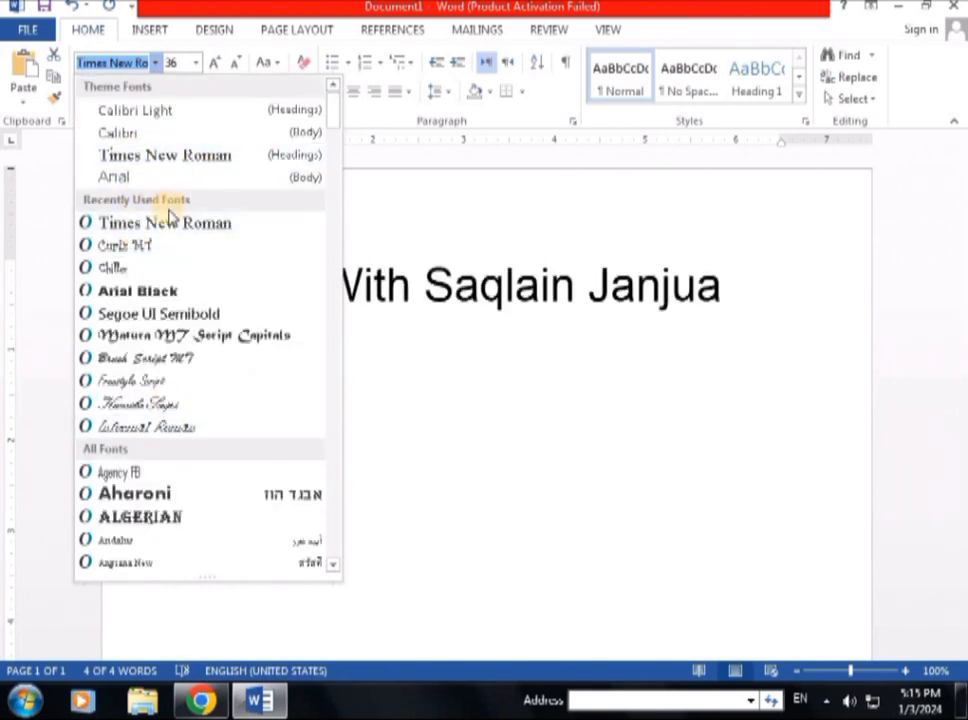
left_click(166, 155)
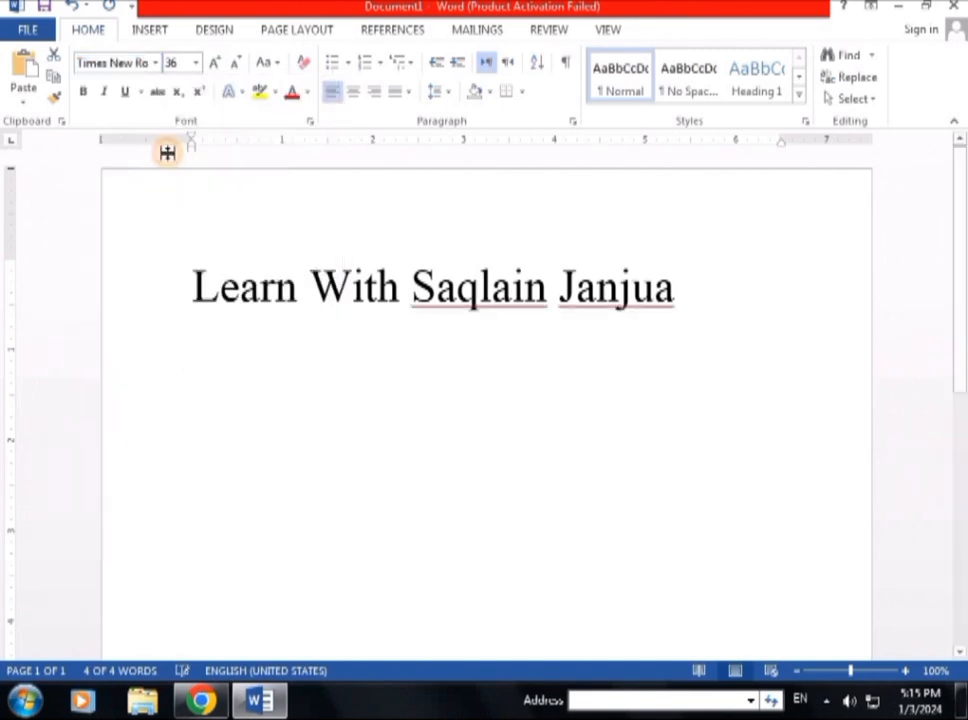
Try bold formatting on the whole title line and remove it again.
left_click(362, 320)
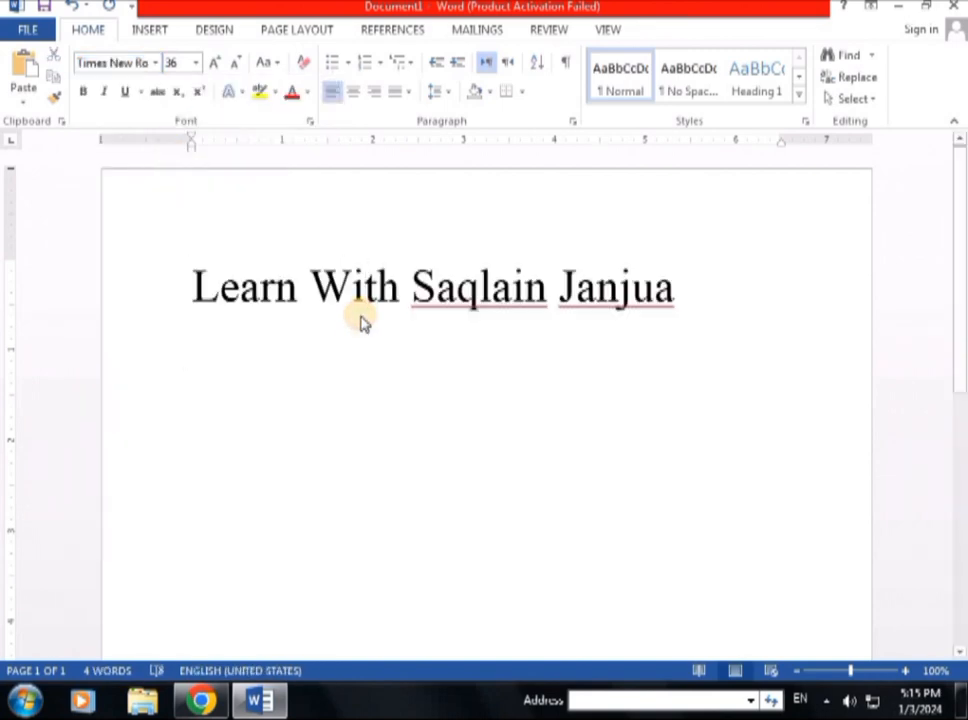
left_click(241, 291)
left_click(195, 289)
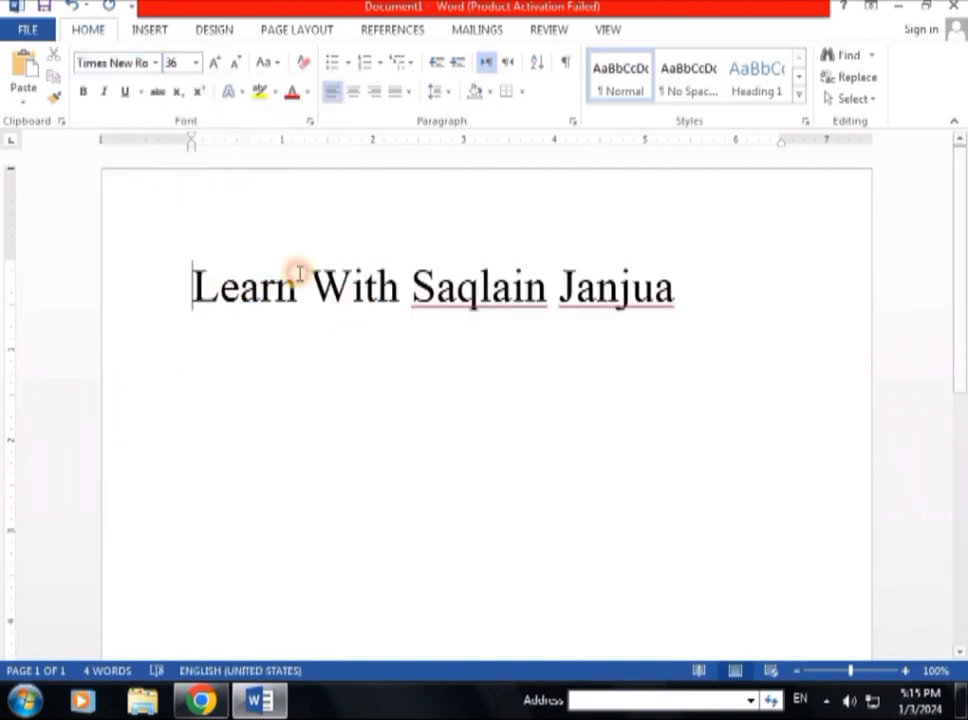
left_click_drag(299, 273, 690, 280)
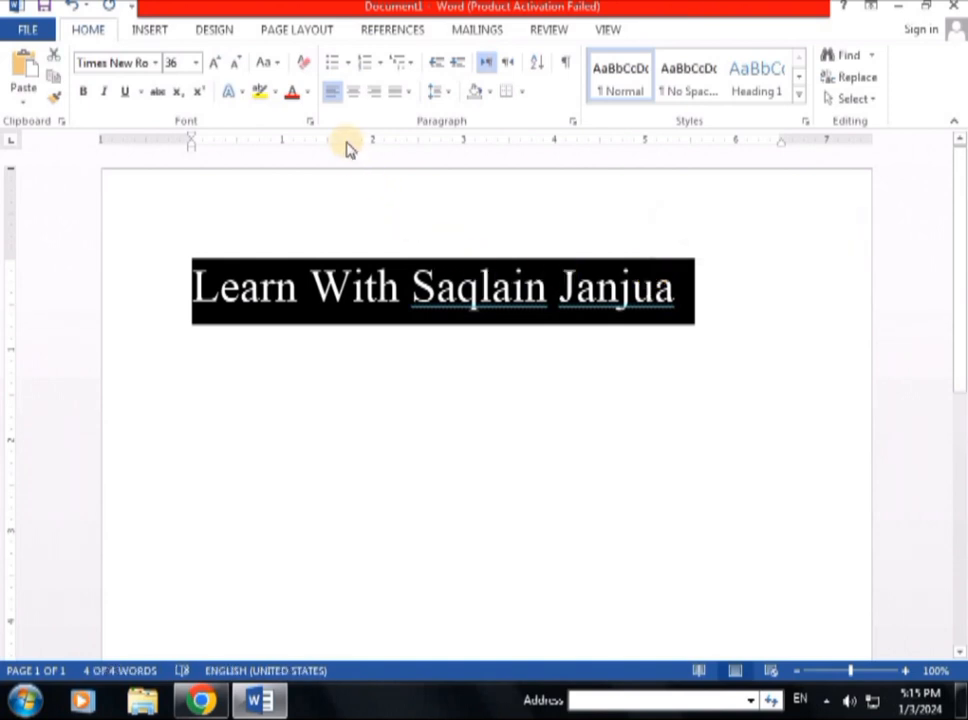
left_click(87, 93)
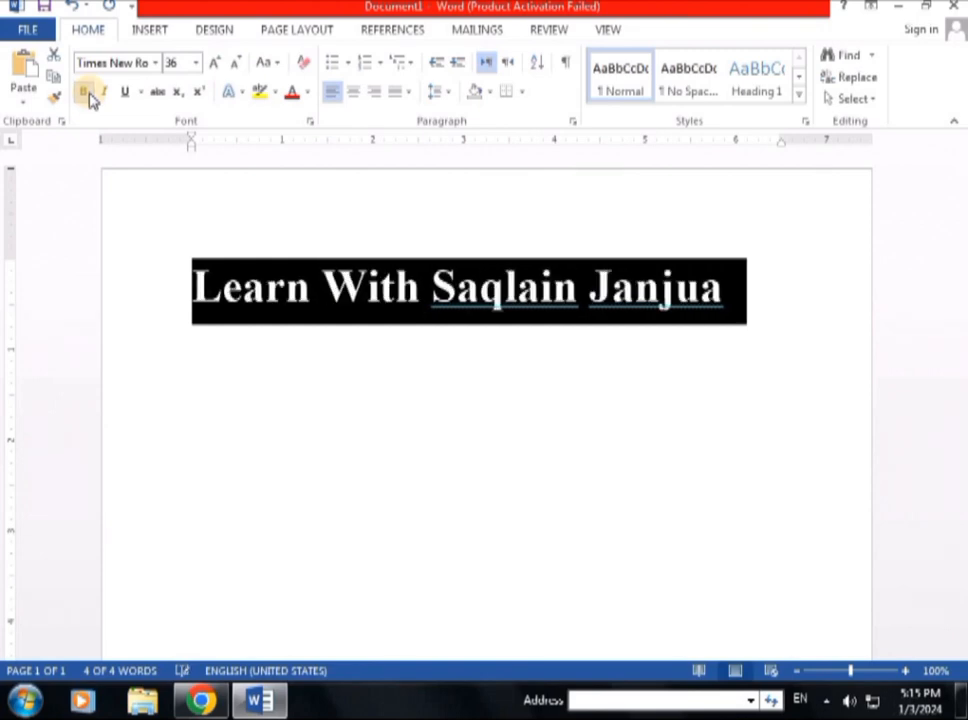
left_click(87, 93)
Toggle italics on the title line, leave it italic, and underline it.
left_click(103, 92)
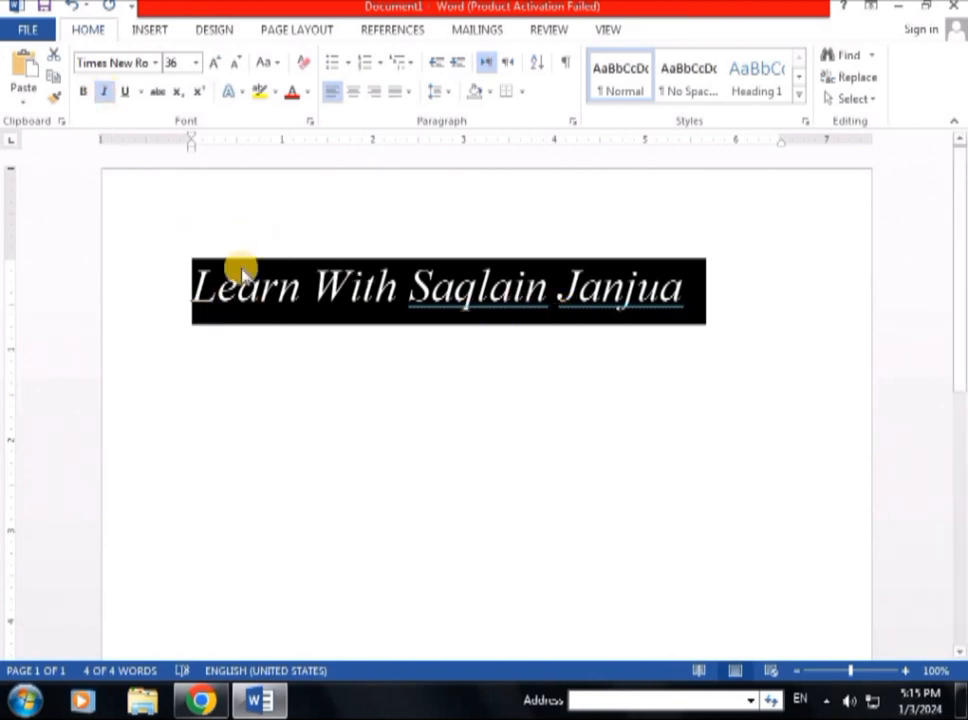
key("ctrl+i")
key("ctrl+i")
key("ctrl+i")
key("ctrl+i")
key("ctrl+i")
key("ctrl+i")
key("ctrl+i")
key("ctrl+i")
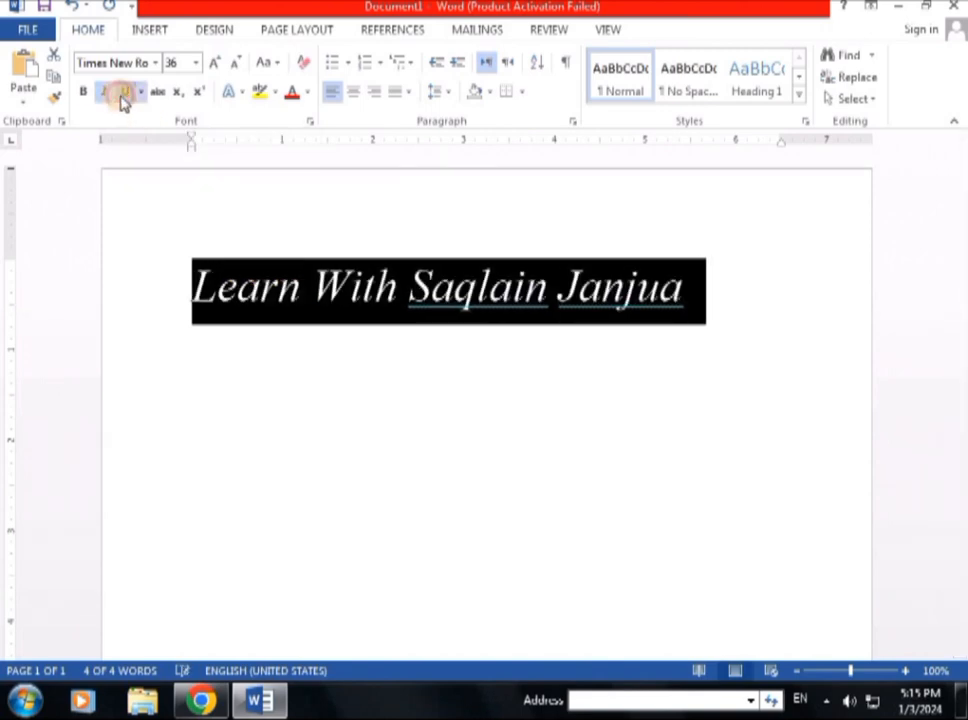
left_click(122, 97)
Set the font color of the word "Learn" to the standard green.
left_click(289, 283)
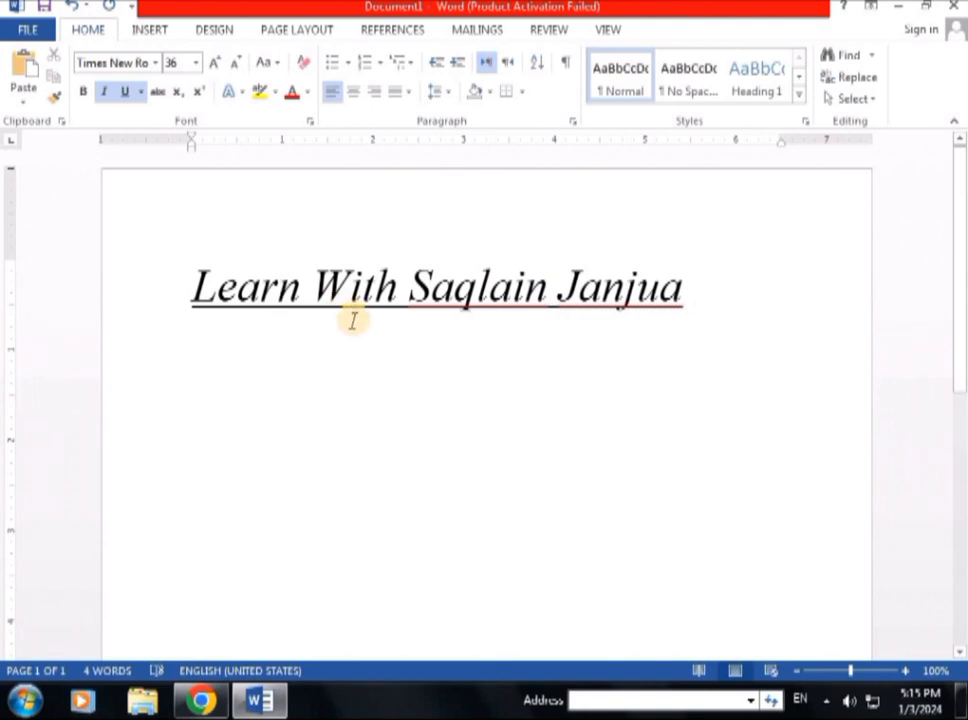
left_click(308, 97)
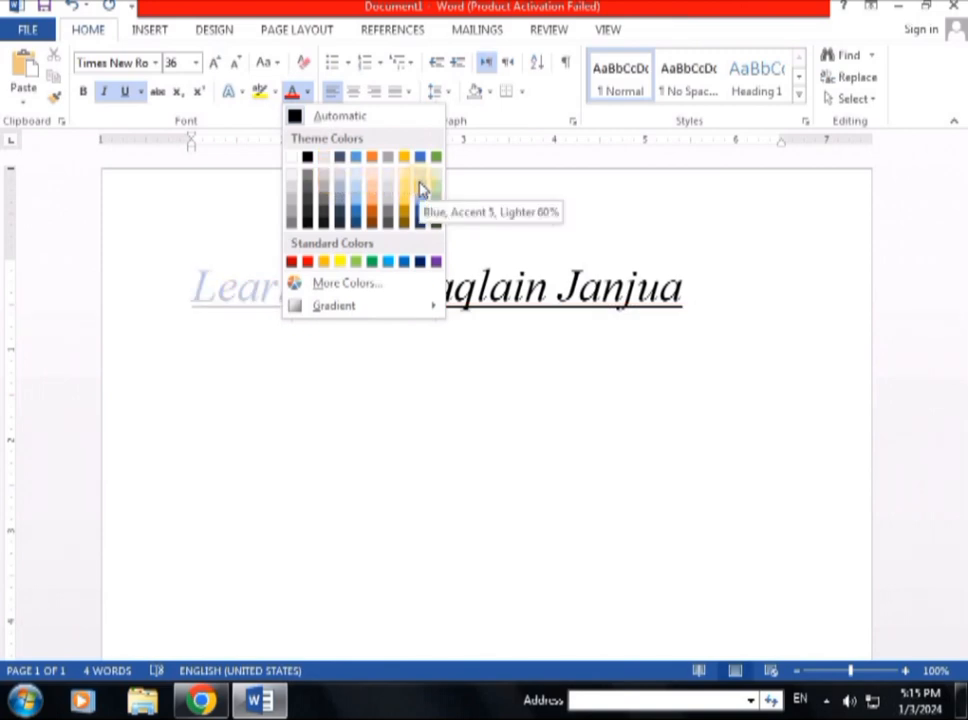
left_click(372, 263)
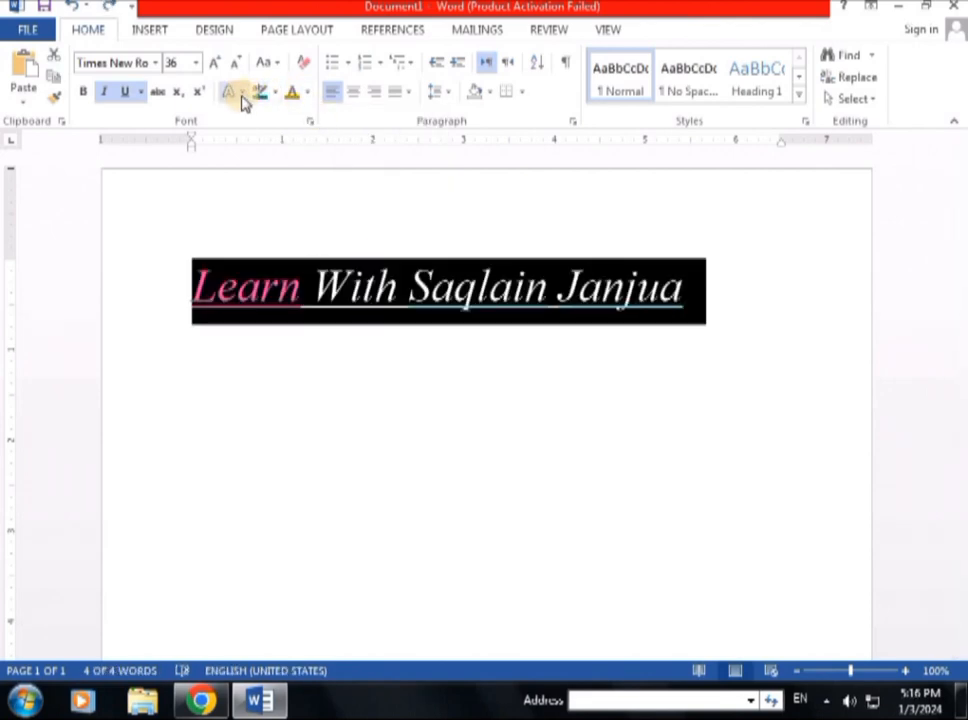
Apply the black text-effect preset with a blue hard shadow to the selected title line.
left_click(241, 96)
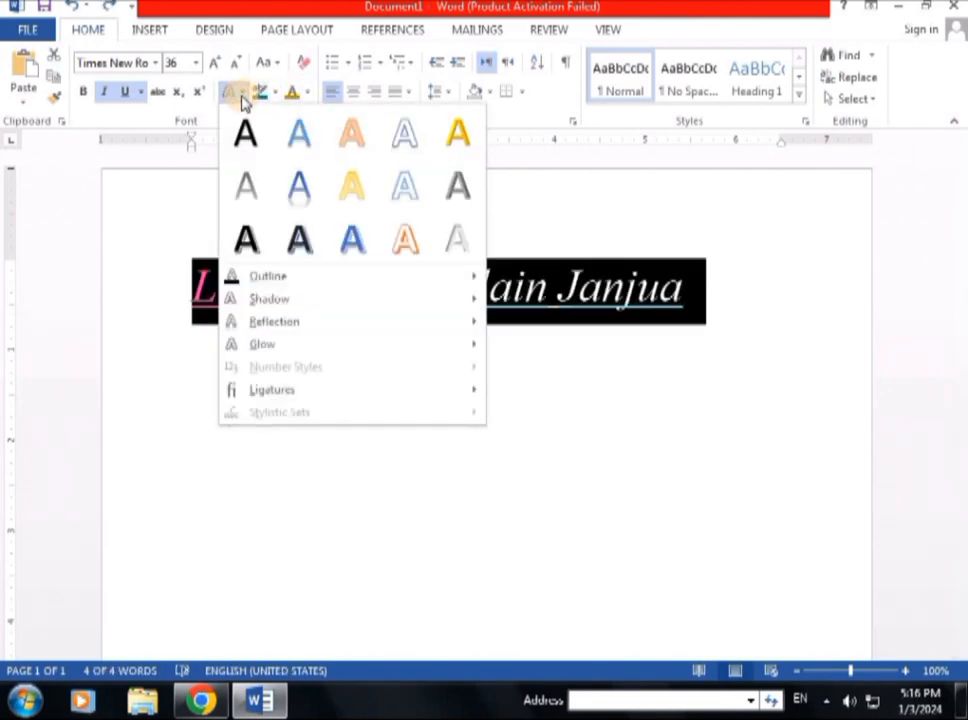
left_click(311, 246)
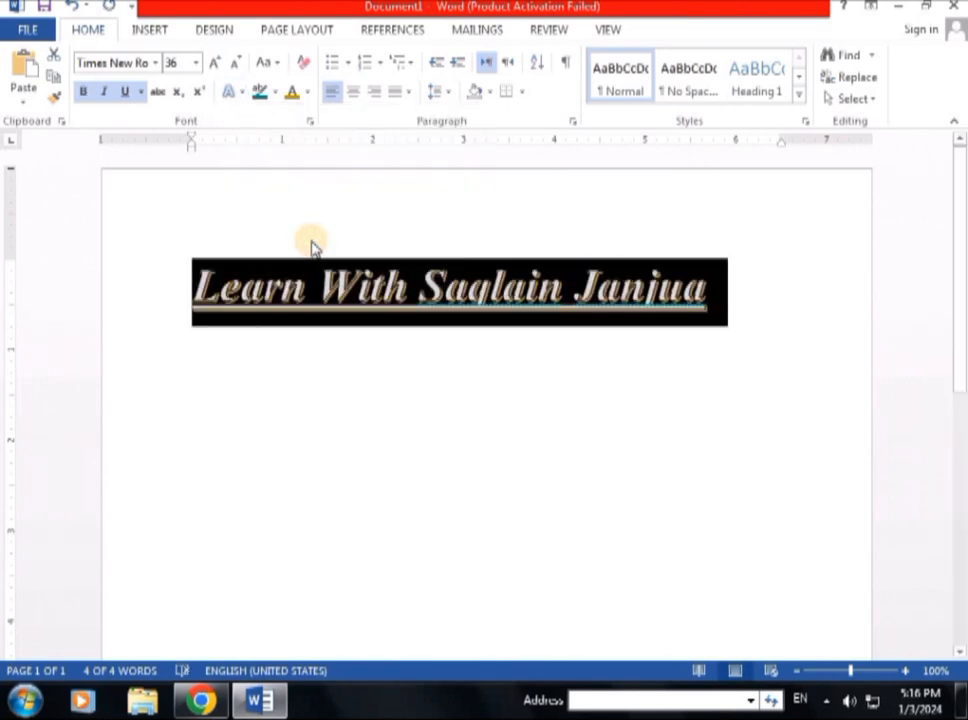
left_click(393, 244)
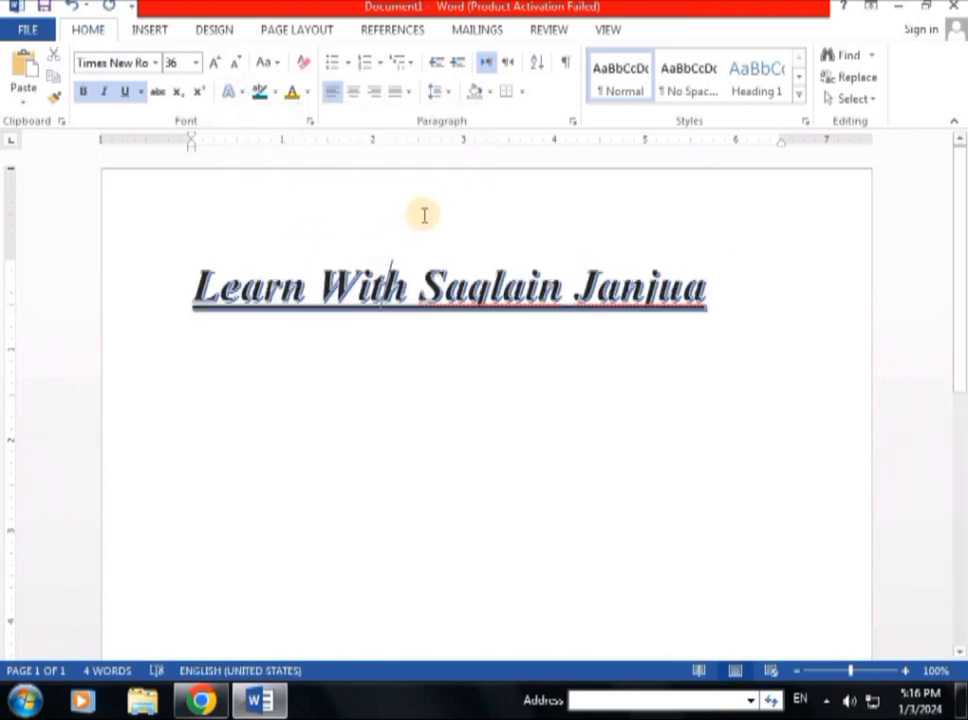
Ignore all spelling flags for the last two words of the title line.
right_click(488, 297)
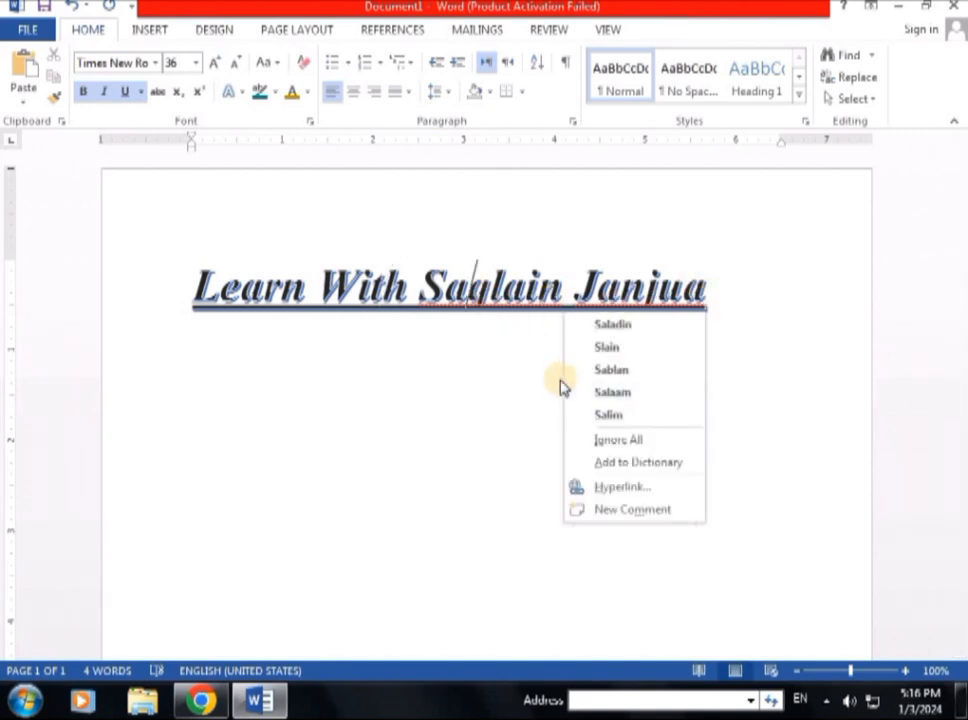
left_click(634, 441)
right_click(647, 300)
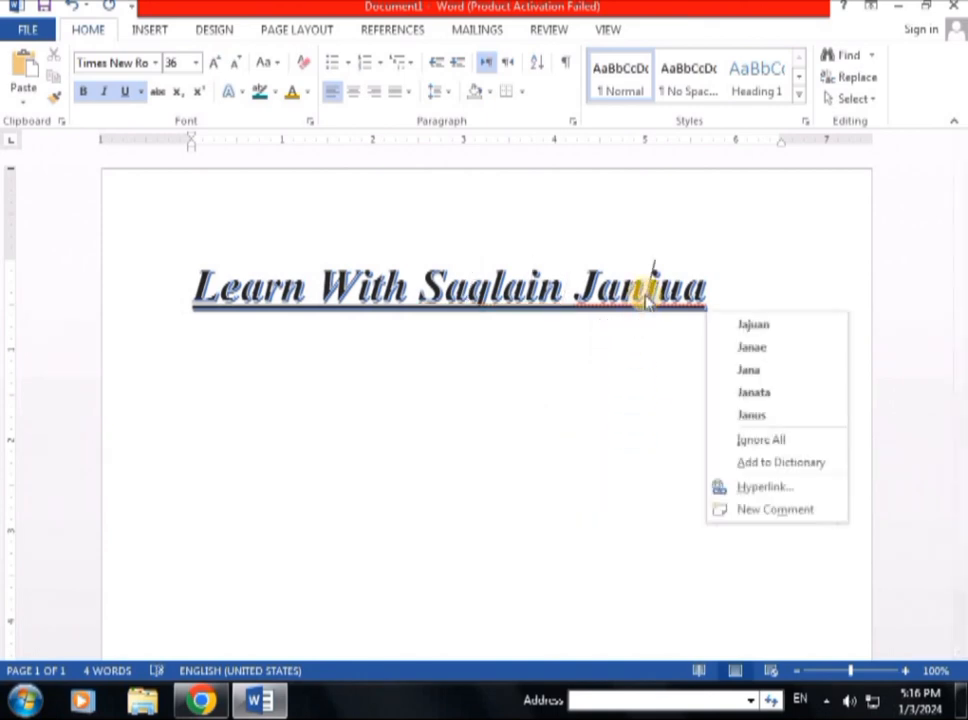
left_click(757, 439)
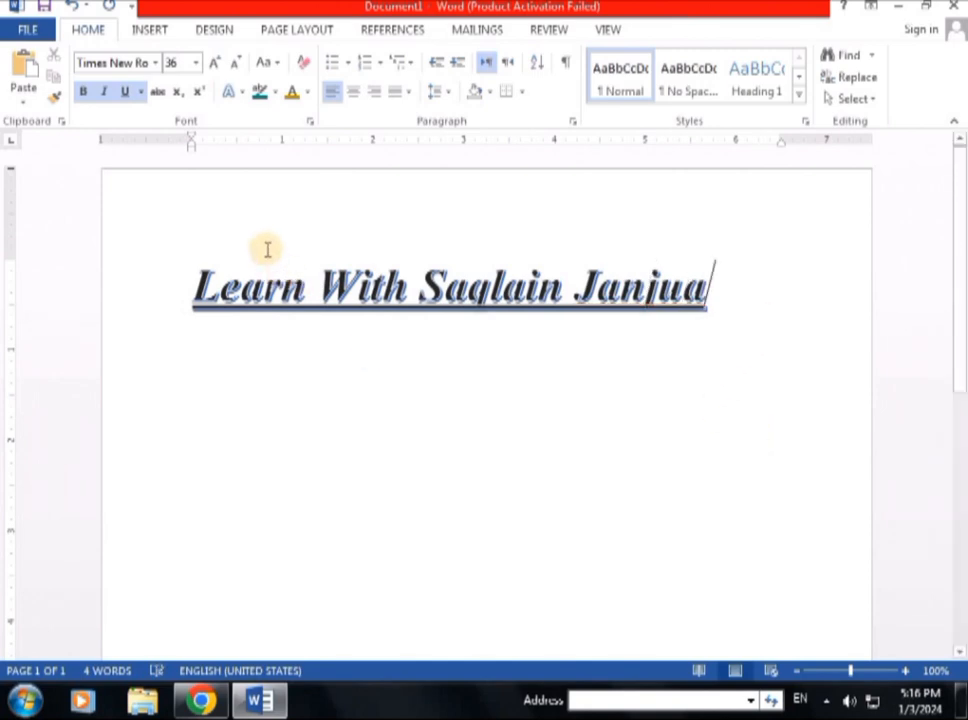
Try right and left alignment on the title line and leave it centered.
left_click(351, 96)
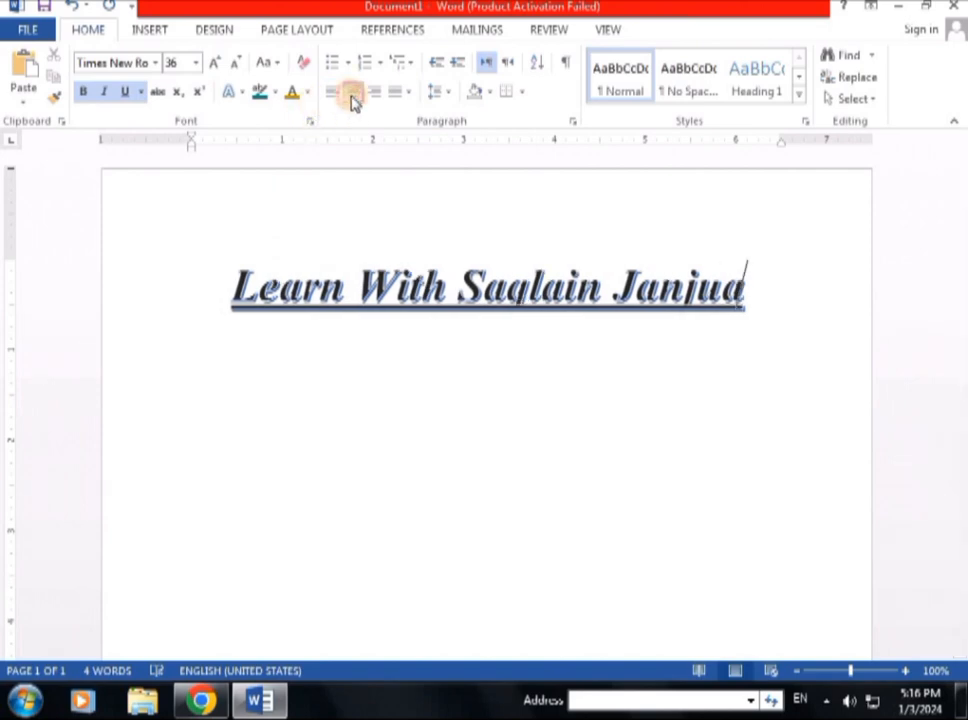
left_click(375, 96)
left_click(393, 98)
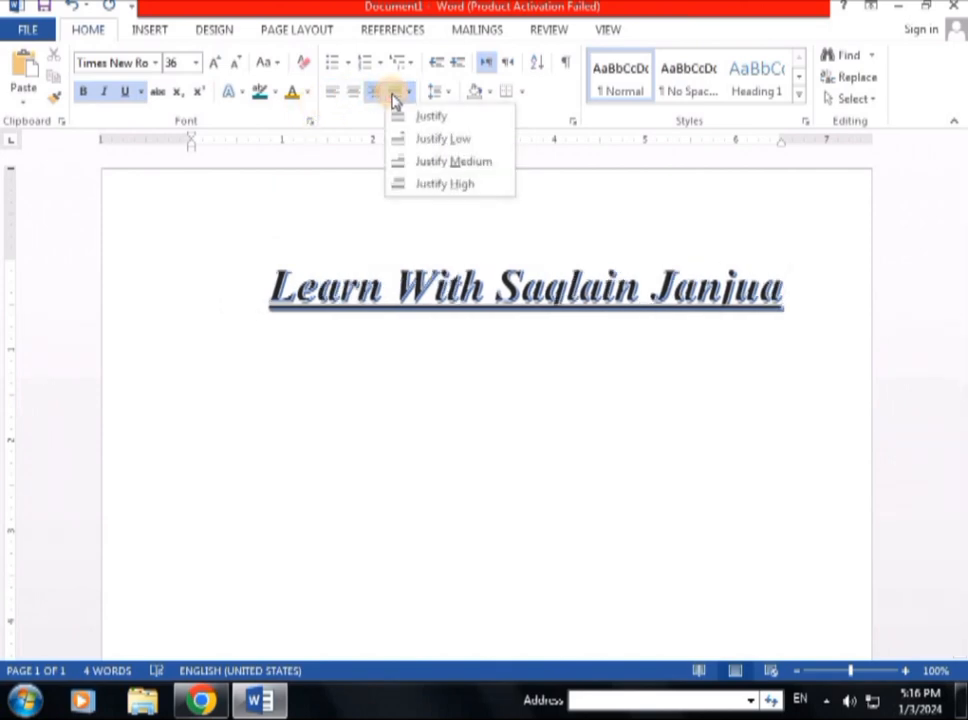
left_click(372, 96)
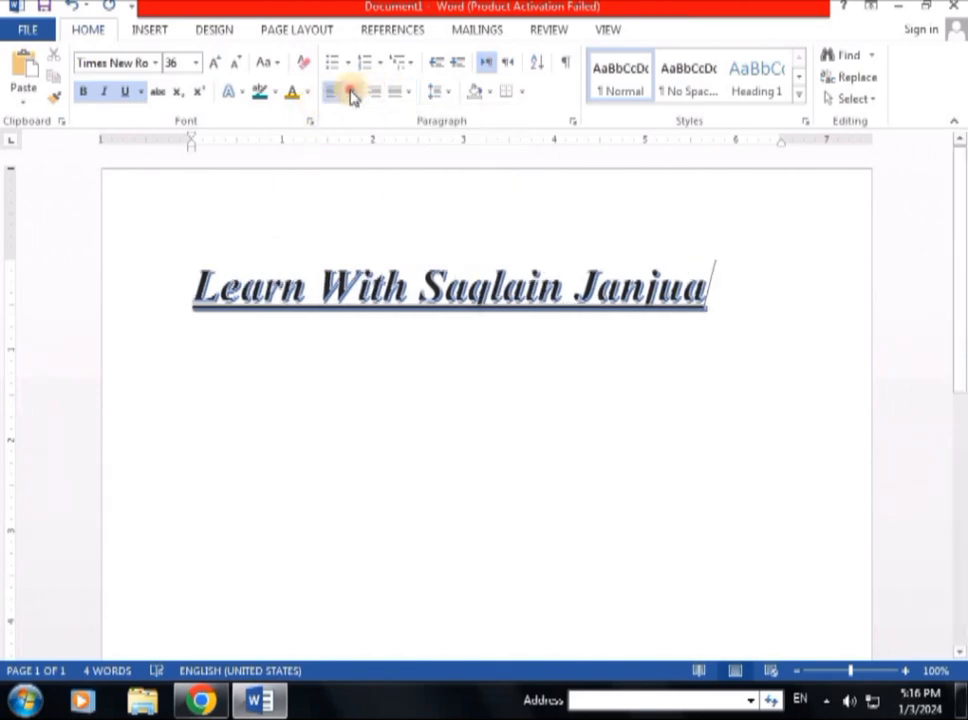
left_click(352, 94)
left_click(333, 95)
left_click(353, 93)
Try a light blue paragraph shading behind the title line and replace it with a near-black theme color.
left_click(485, 92)
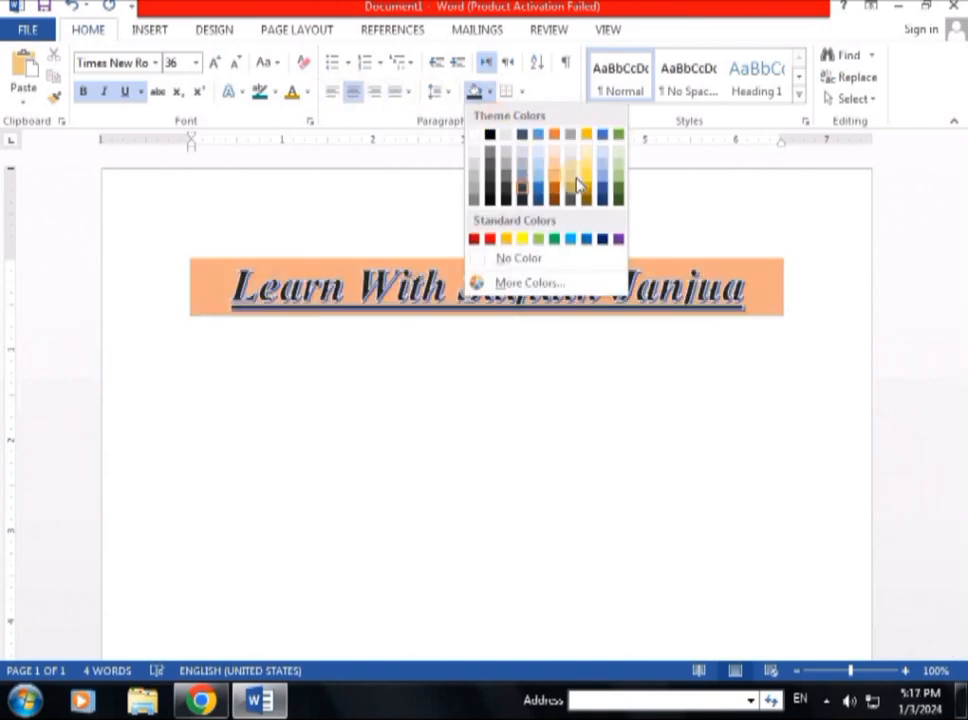
left_click(595, 181)
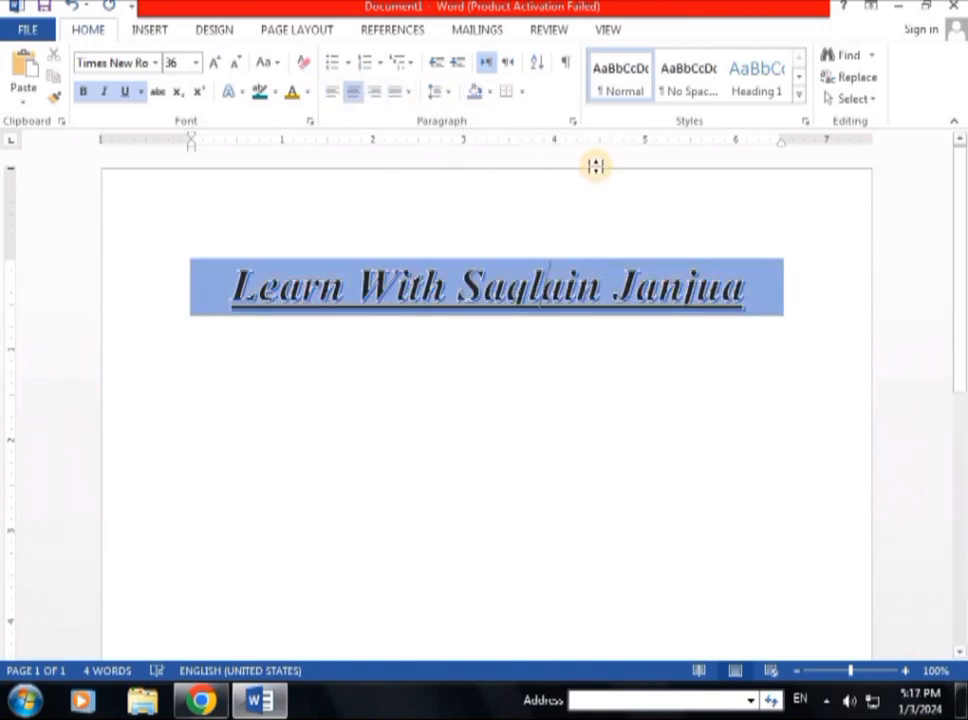
left_click(487, 98)
left_click(491, 181)
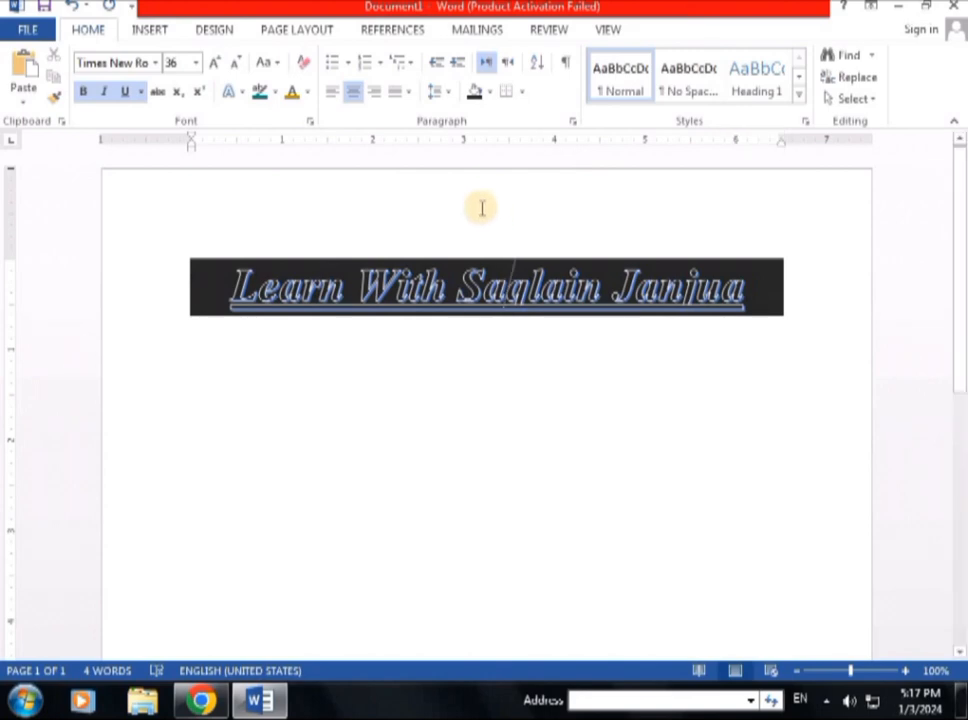
Save the document to the Desktop as a Word Document named 123 and minimize its window.
left_click(18, 30)
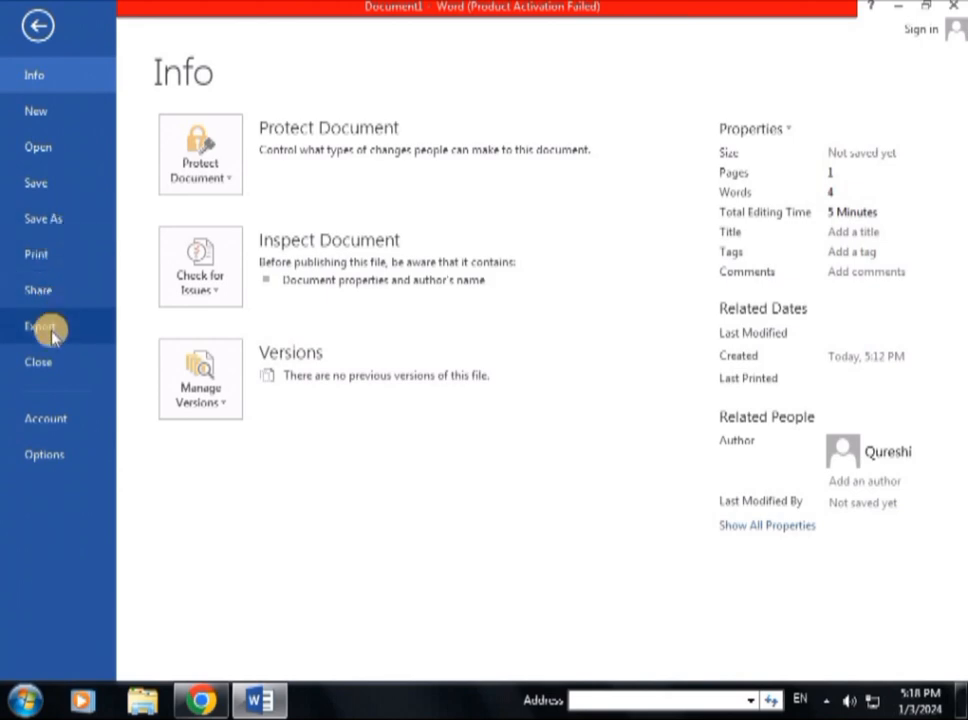
left_click(35, 184)
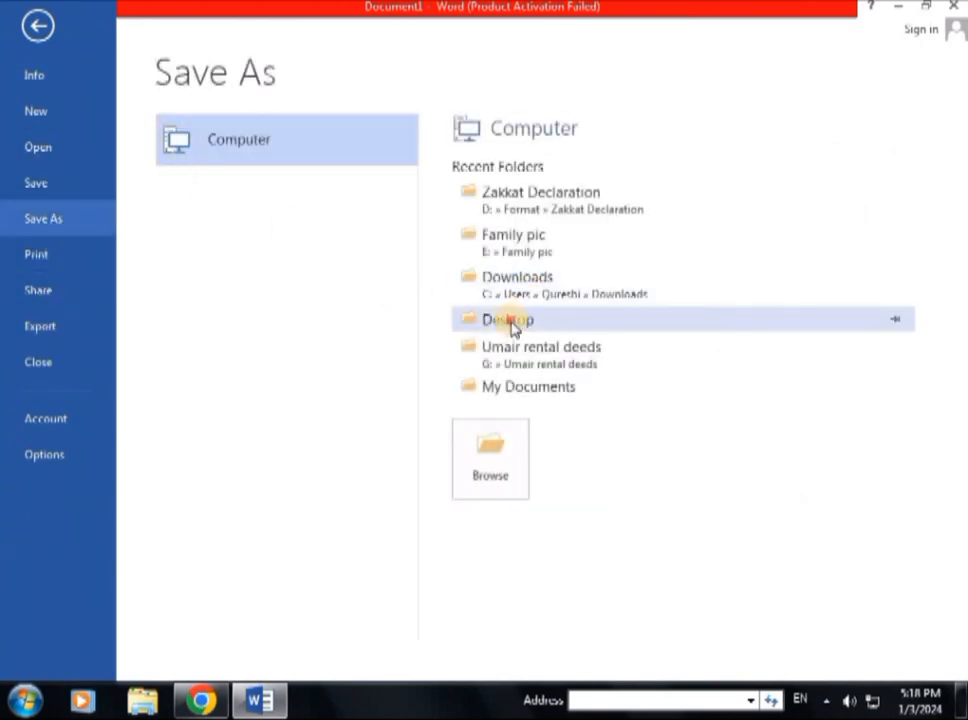
left_click(510, 320)
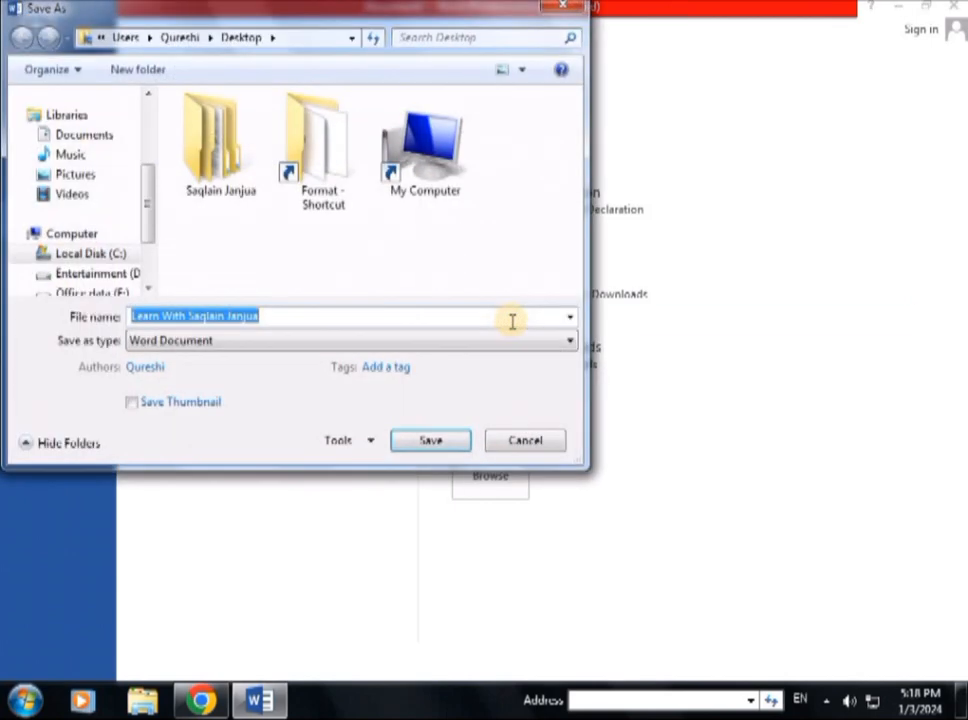
type("1")
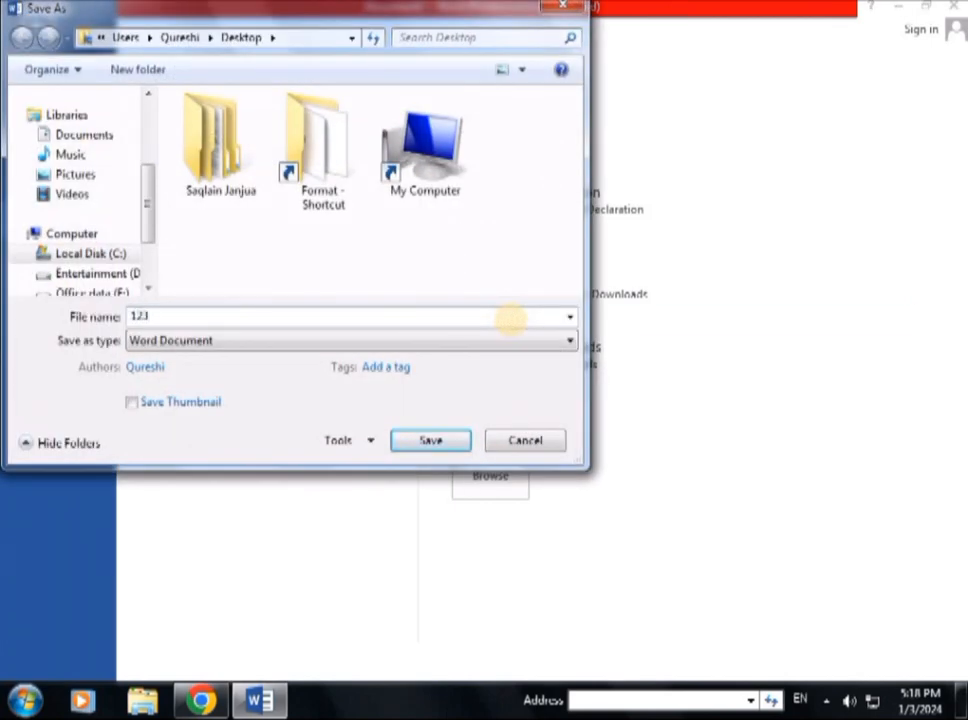
type("23")
key("Return")
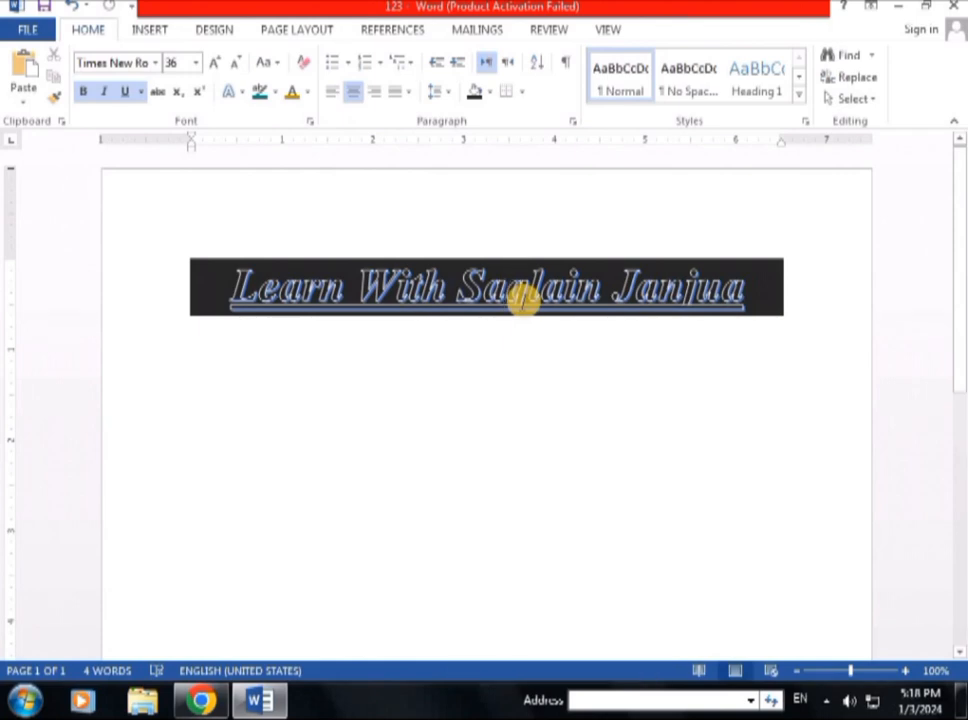
left_click(897, 7)
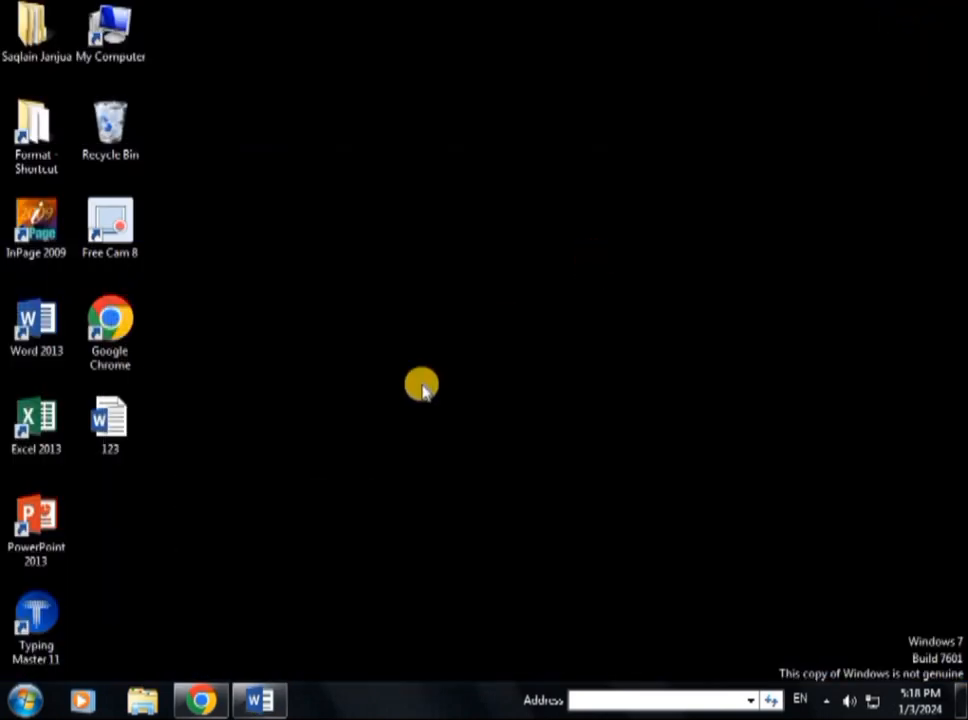